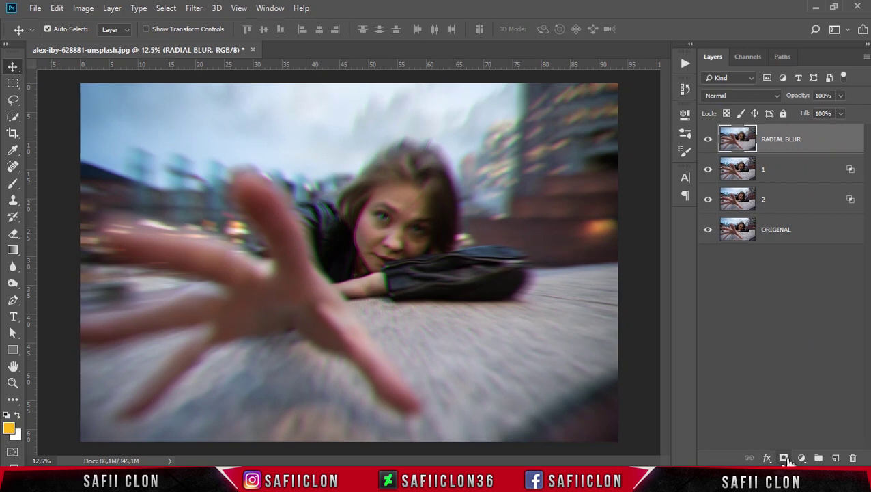
- Add a white layer mask to the RADIAL BLUR layer and activate the Brush tool for painting on it
left_click(784, 458)
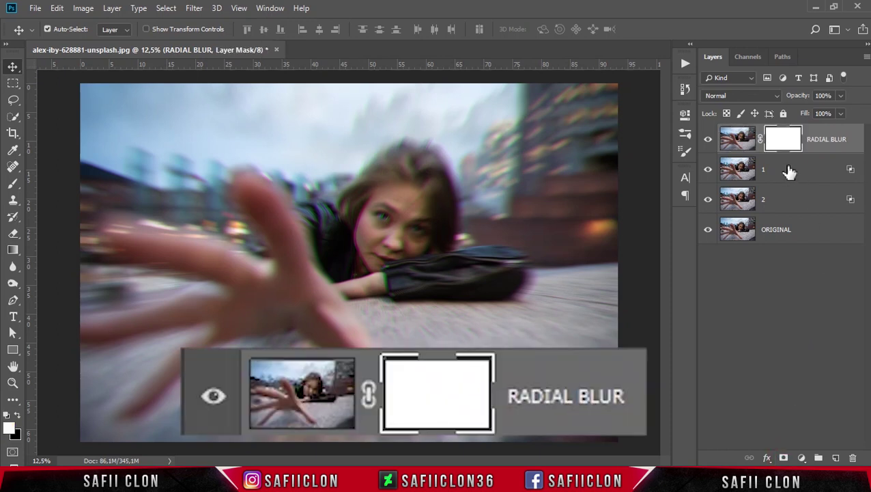
left_click(786, 146)
left_click_drag(14, 185, 48, 188)
left_click(63, 183)
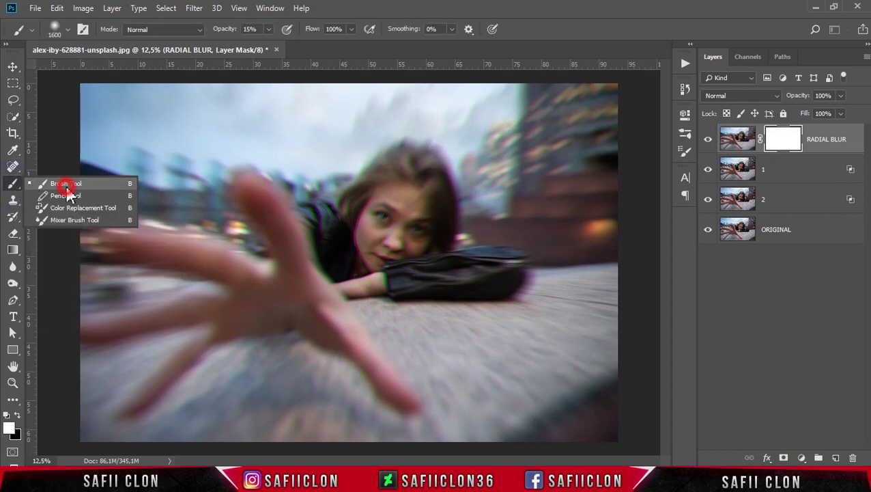
- Set the soft round brush to a size of about 174 px and an opacity of 50%
left_click(68, 31)
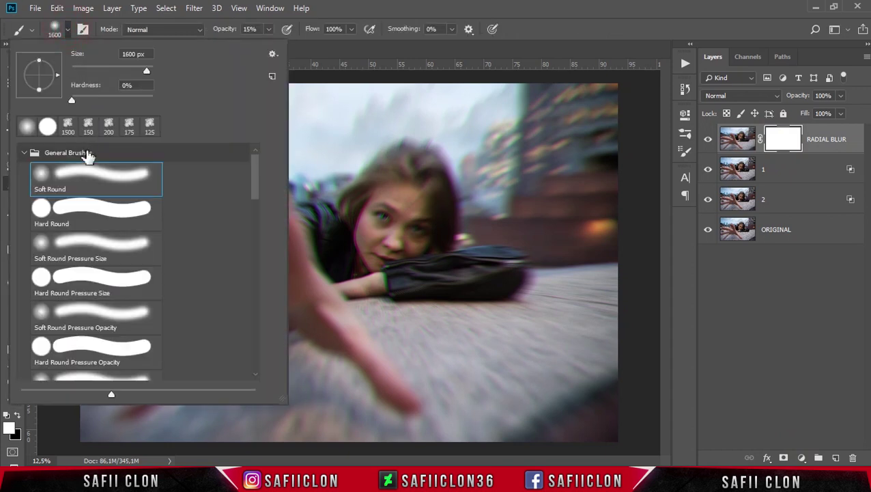
left_click_drag(144, 75, 127, 68)
left_click(70, 30)
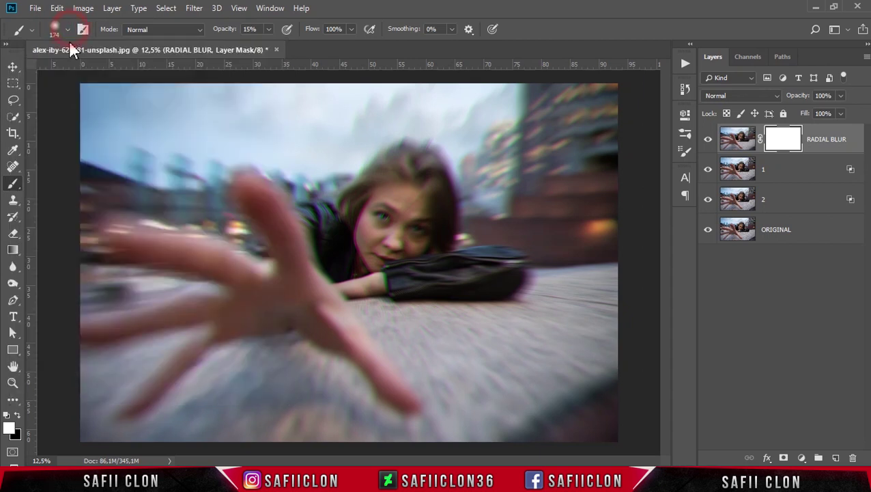
left_click(268, 29)
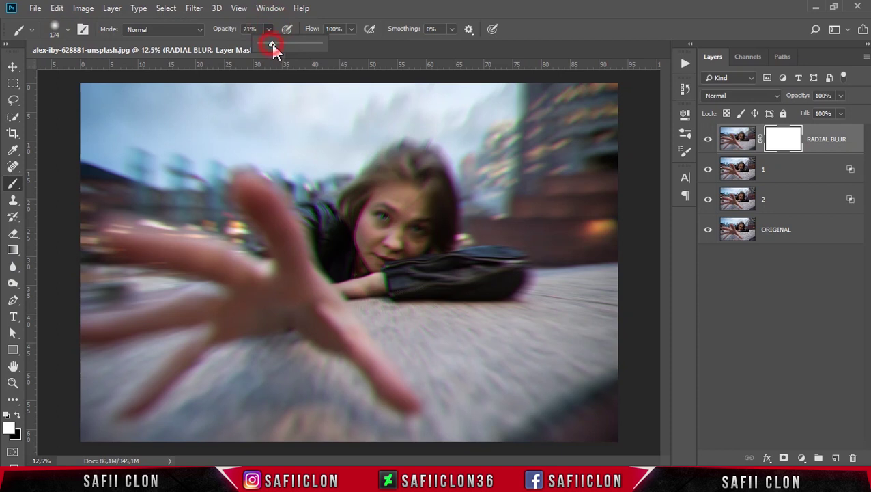
left_click_drag(275, 43, 291, 43)
left_click(341, 11)
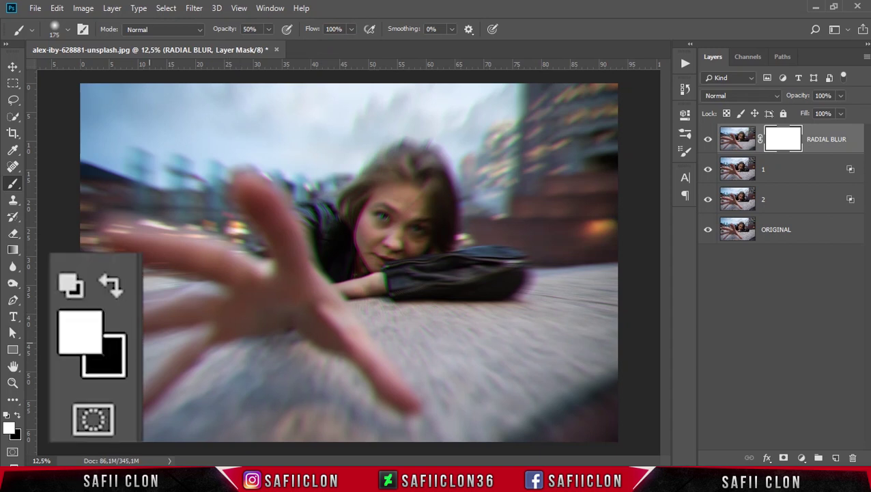
- Enlarge the brush and paint black on the RADIAL BLUR mask over the woman's face, hair and jacket arm
left_click(17, 414)
key("bracketright")
key("bracketright")
key("bracketright")
key("bracketright")
key("bracketright")
key("bracketright")
key("bracketright")
key("bracketright")
key("bracketright")
key("bracketright")
key("bracketright")
key("bracketright")
key("bracketright")
mouse_move(404, 200)
left_mouse_down()
mouse_move(389, 243)
mouse_move(394, 215)
mouse_move(407, 235)
mouse_move(383, 239)
mouse_move(416, 184)
left_mouse_up()
key("bracketright")
mouse_move(423, 181)
left_mouse_down()
mouse_move(455, 278)
mouse_move(401, 237)
left_mouse_up()
mouse_move(275, 277)
left_mouse_down()
mouse_move(317, 266)
mouse_move(262, 305)
mouse_move(467, 252)
left_mouse_up()
- Lightly paint the mask over the stone ledge, hand and background with a 1300 px brush at 22% opacity, and compare with the layer hidden
left_click(268, 30)
left_click_drag(268, 42, 250, 44)
left_click(343, 16)
key("bracketright")
key("bracketright")
mouse_move(388, 327)
left_mouse_down()
mouse_move(494, 300)
mouse_move(236, 203)
left_mouse_up()
left_click_drag(169, 263, 234, 272)
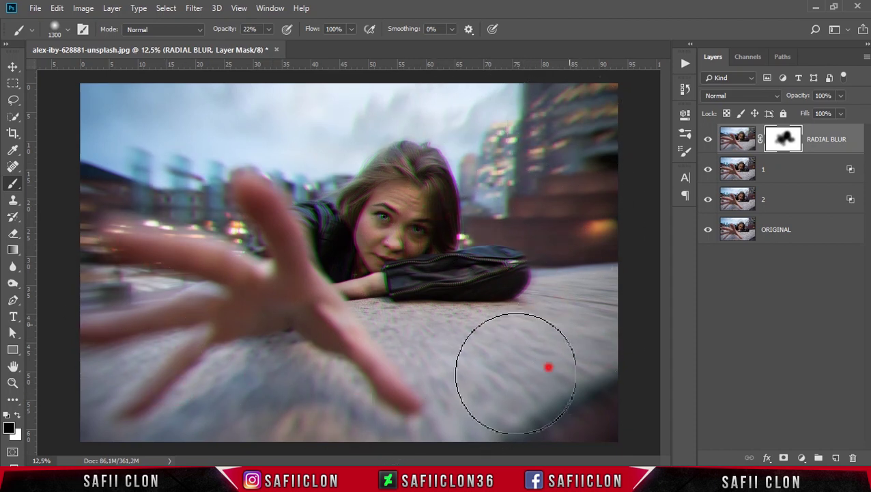
mouse_move(495, 305)
left_mouse_down()
mouse_move(290, 156)
mouse_move(126, 331)
mouse_move(558, 156)
mouse_move(315, 233)
mouse_move(126, 260)
mouse_move(359, 294)
mouse_move(477, 249)
left_mouse_up()
left_click(708, 140)
left_click(708, 140)
left_click(709, 141)
left_click(709, 141)
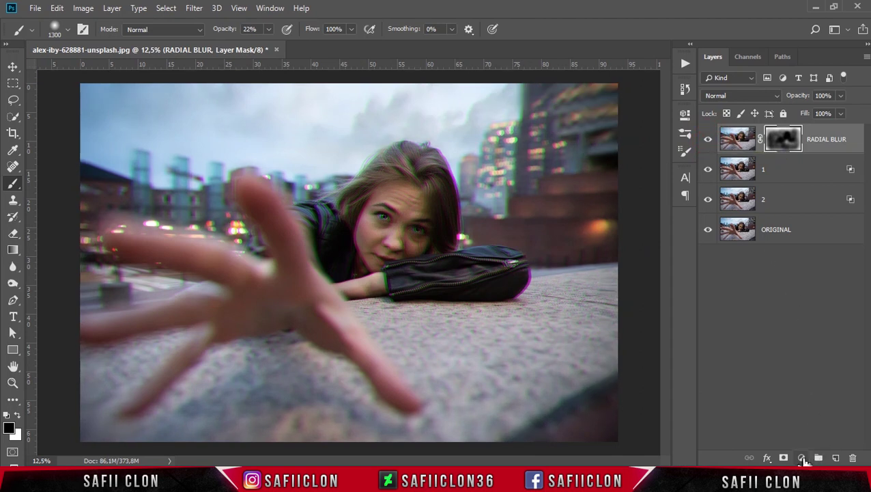
- Add a Brightness/Contrast adjustment layer with brightness -7 and contrast 41, and compare the image with and without it
left_click(802, 458)
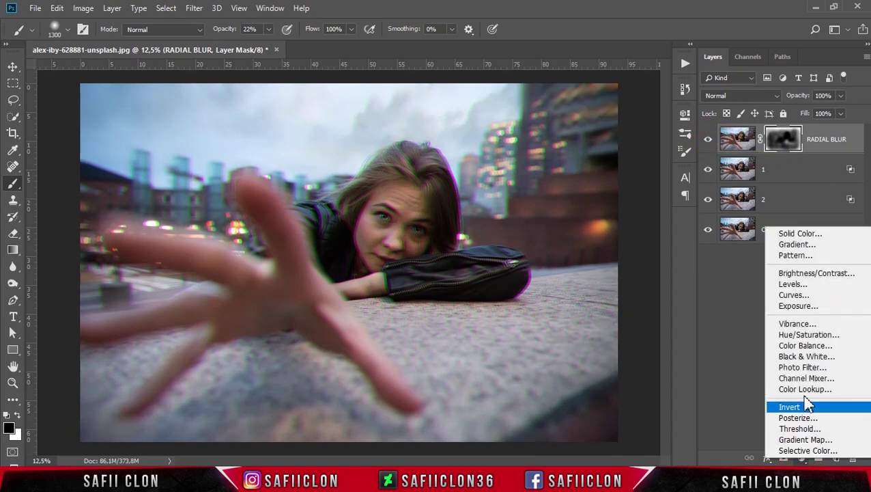
left_click(811, 274)
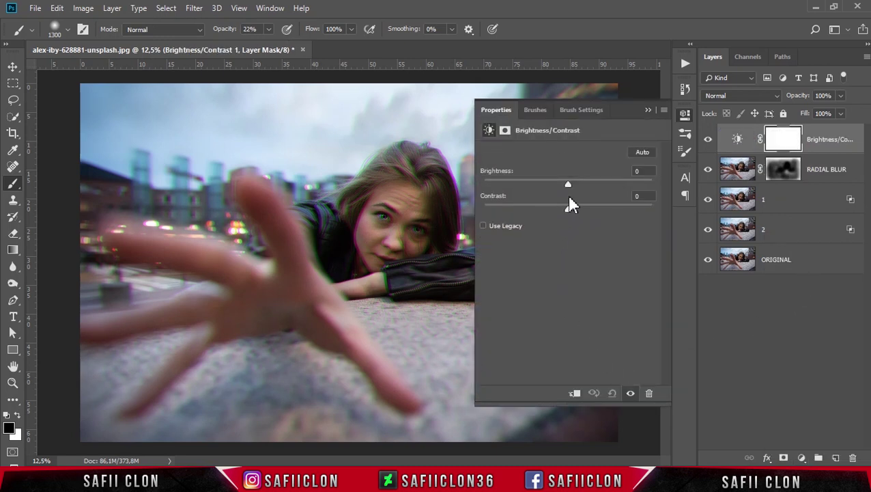
left_click_drag(568, 185, 566, 185)
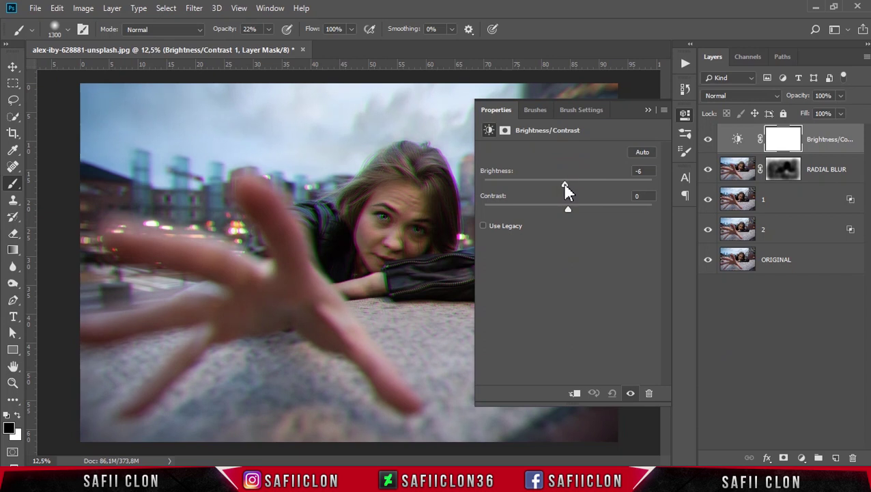
left_click_drag(570, 212, 607, 217)
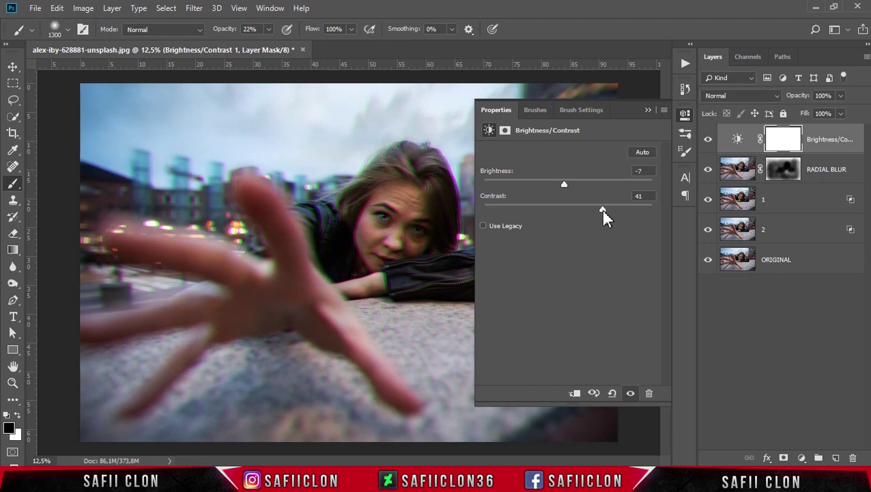
left_click(646, 110)
left_click(708, 140)
left_click(709, 140)
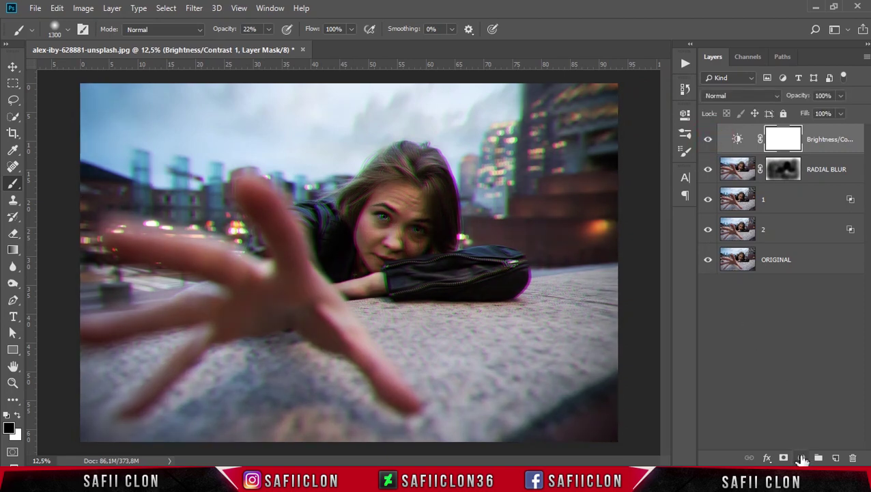
- Add a Color Balance adjustment layer and set its shadows to Cyan-Red -8, Magenta-Green +7 and Yellow-Blue +7
left_click(802, 457)
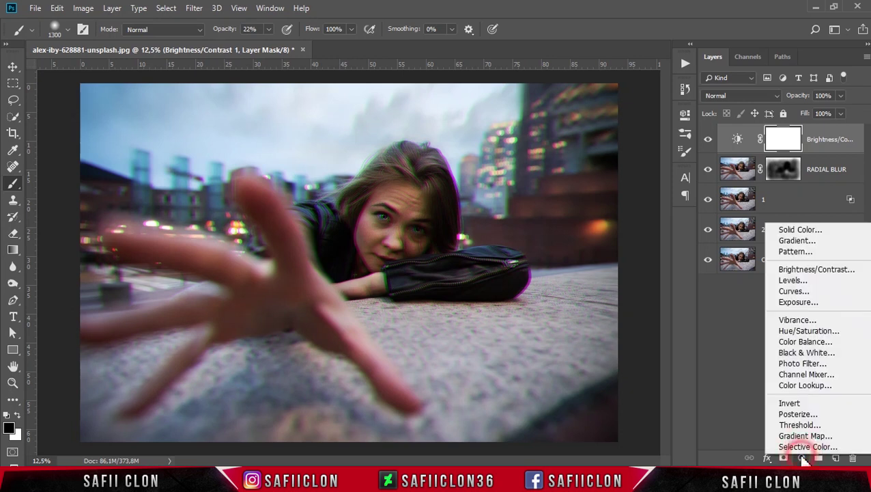
left_click(807, 347)
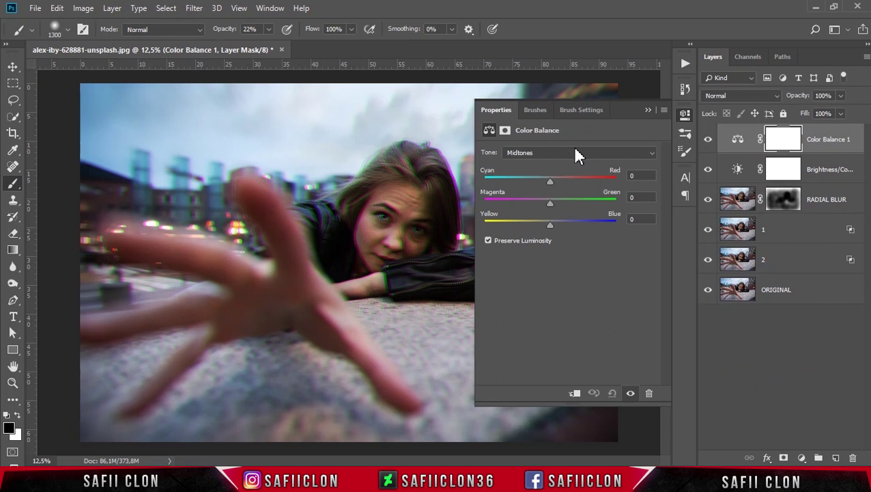
left_click(578, 154)
left_click(559, 166)
left_click_drag(551, 181, 551, 182)
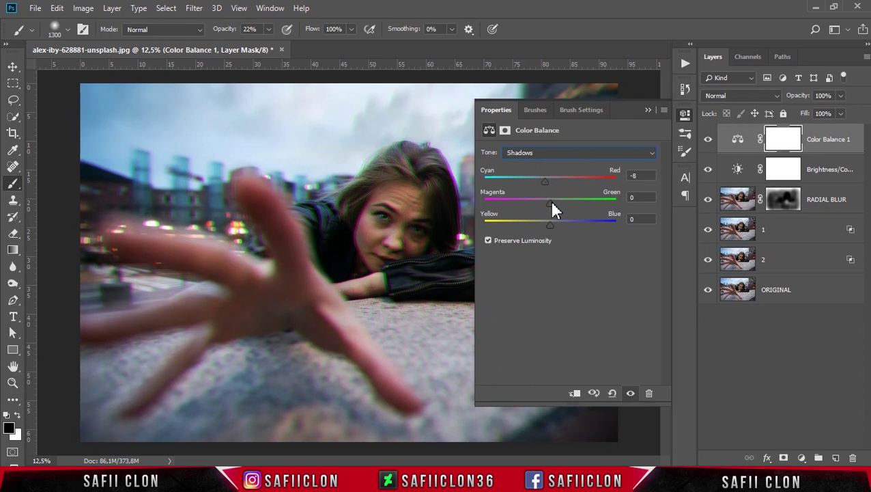
left_click_drag(553, 203, 555, 204)
- Shift the Color Balance midtones toward cyan, with Magenta-Green at +8 and Yellow-Blue at +9
left_click(556, 153)
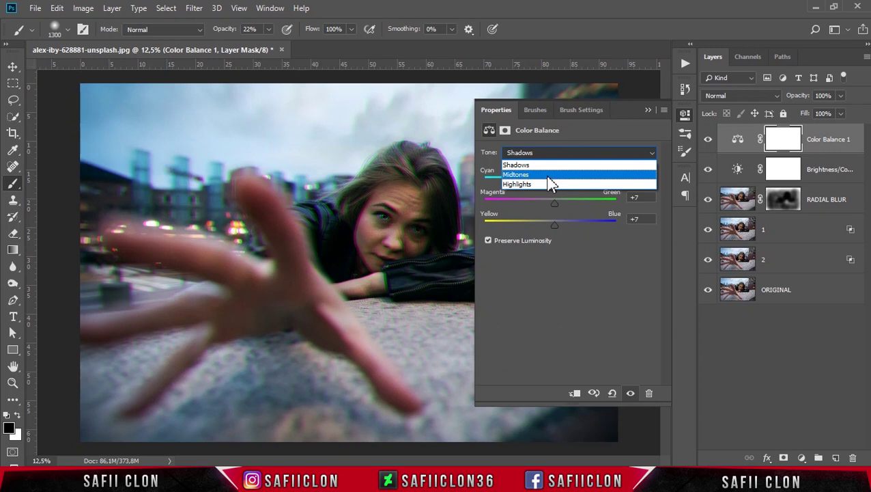
left_click(539, 175)
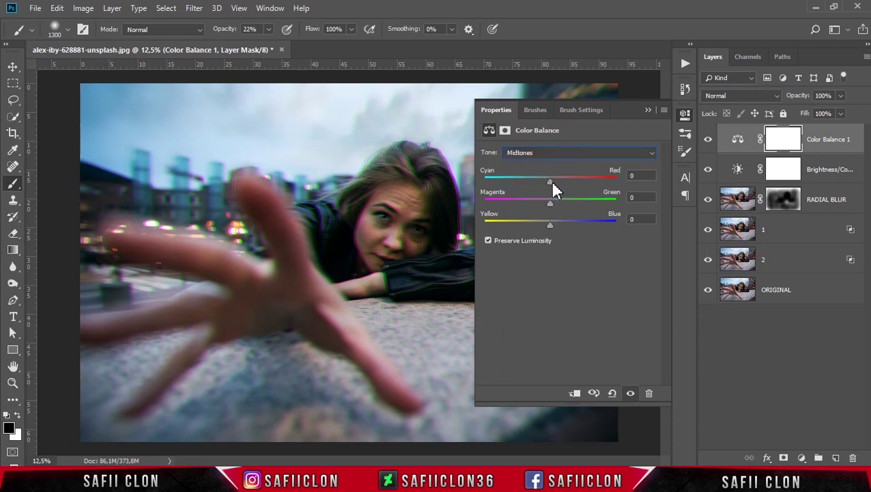
left_click_drag(552, 180, 548, 180)
left_click_drag(550, 206, 552, 206)
left_click_drag(551, 224, 554, 224)
- Set the Color Balance highlights to Cyan-Red +11 with a slight shift toward blue, and compare the image with and without the adjustment
left_click(560, 154)
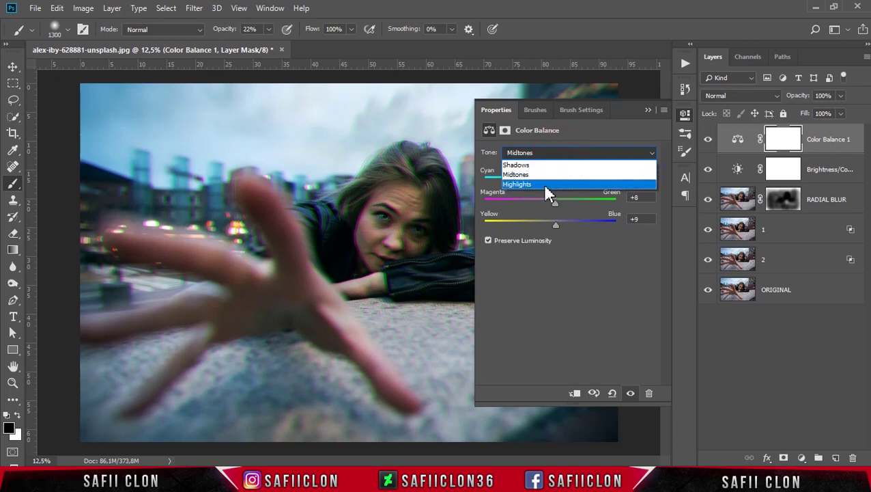
left_click(527, 181)
left_click_drag(546, 180, 556, 182)
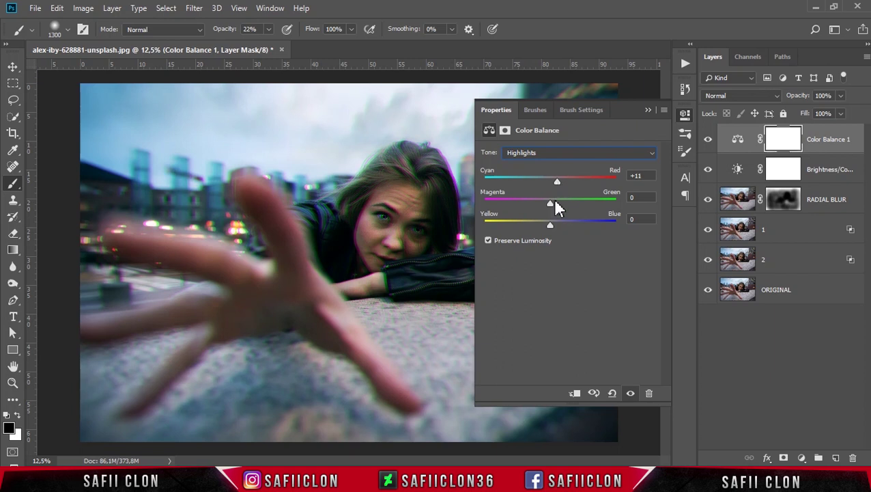
left_click_drag(547, 223, 554, 222)
left_click(648, 111)
left_click(708, 142)
left_click(707, 142)
left_click(708, 142)
left_click(708, 142)
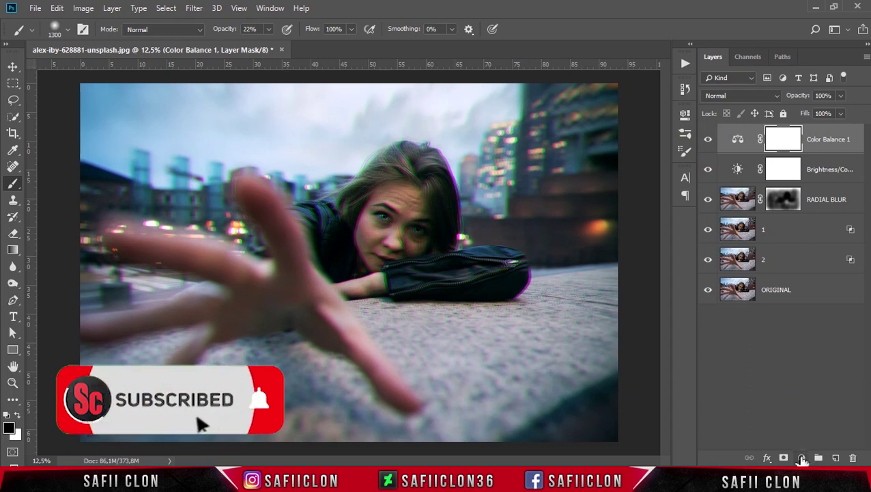
- Add a Levels adjustment layer with input levels 13, 1.04 and 240, and compare the image with and without it
left_click(802, 458)
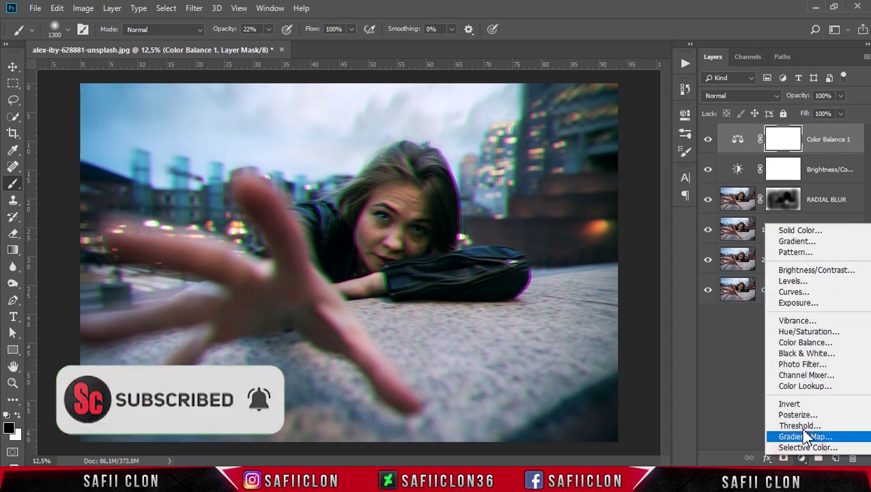
left_click(803, 282)
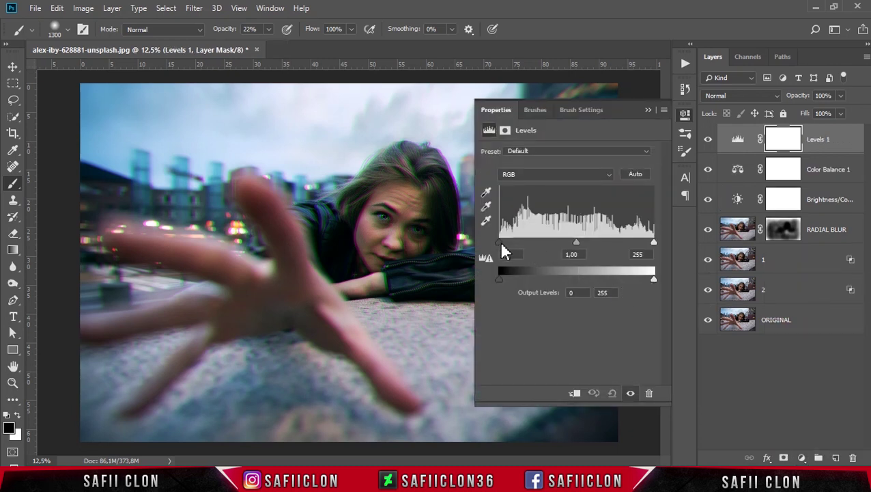
left_click_drag(504, 251, 507, 239)
left_click_drag(580, 242, 582, 250)
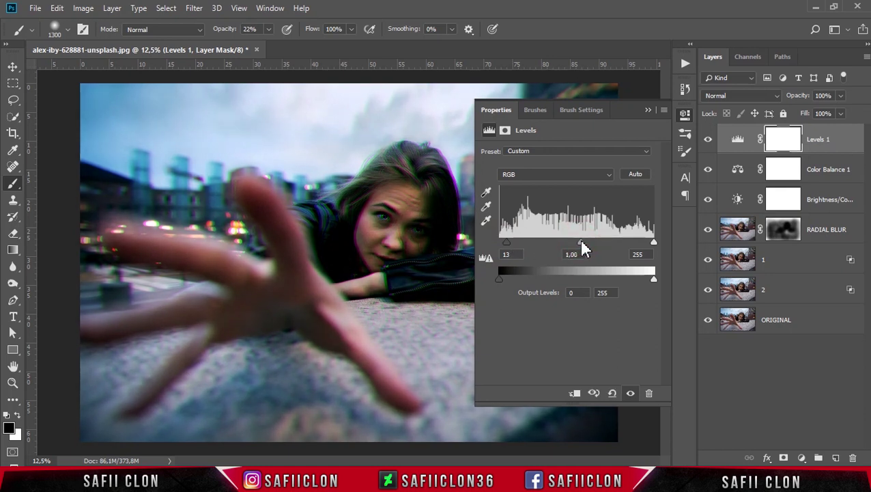
left_click_drag(654, 244, 646, 252)
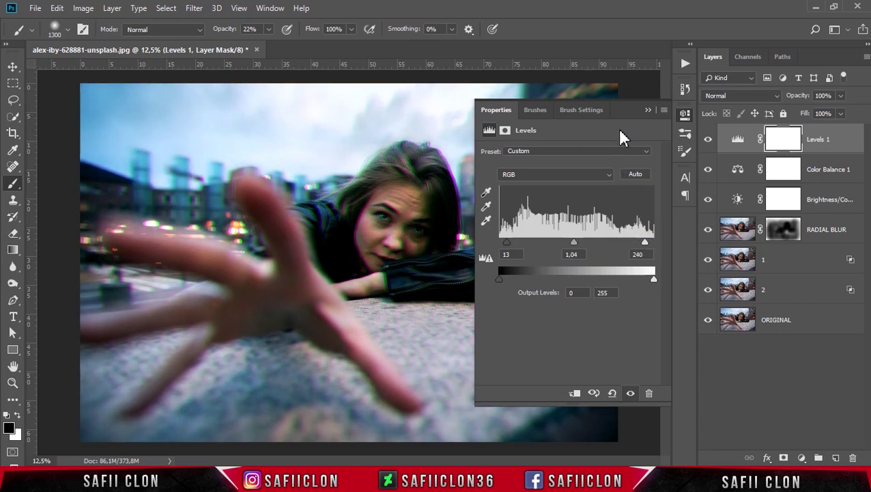
left_click(647, 109)
left_click(709, 139)
left_click(708, 140)
left_click(709, 140)
left_click(709, 141)
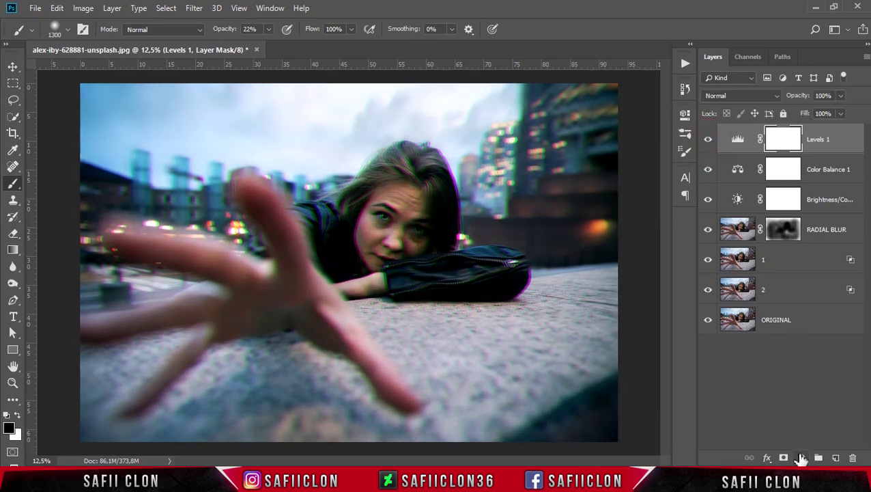
- Add a Solid Color fill layer above Levels with the blue hex color 406689
left_click(802, 458)
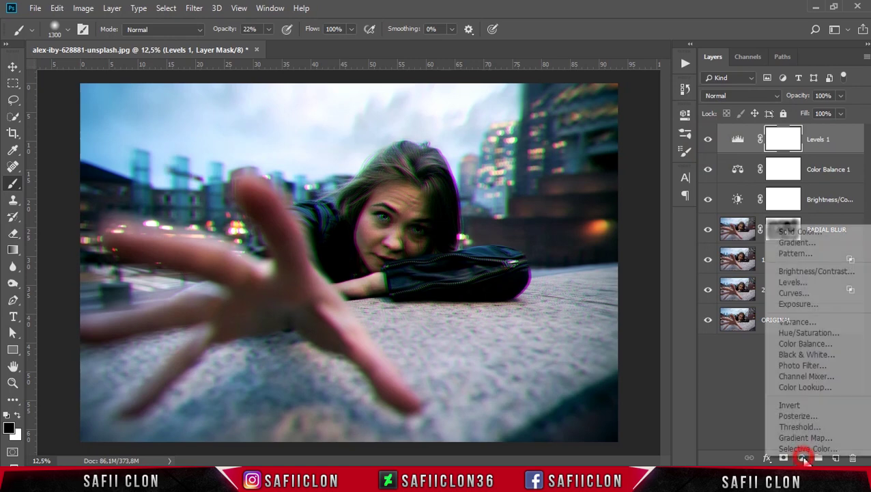
left_click(798, 232)
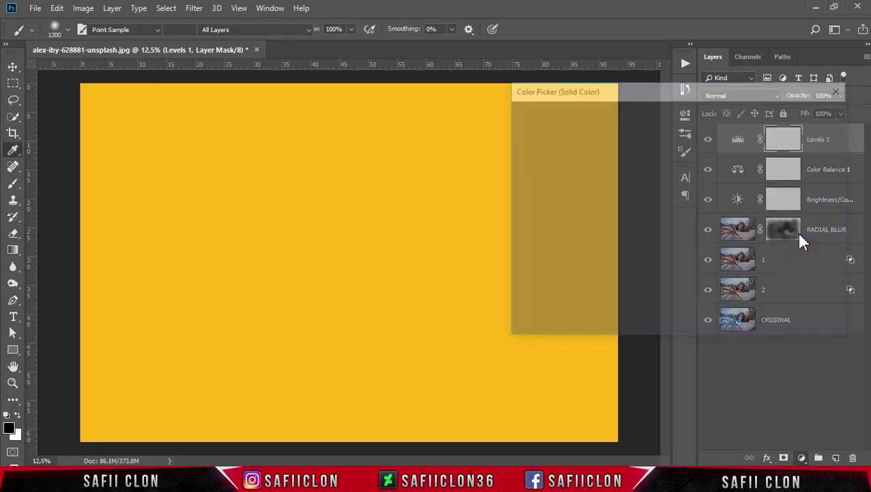
left_click(754, 325)
left_click_drag(753, 325, 720, 325)
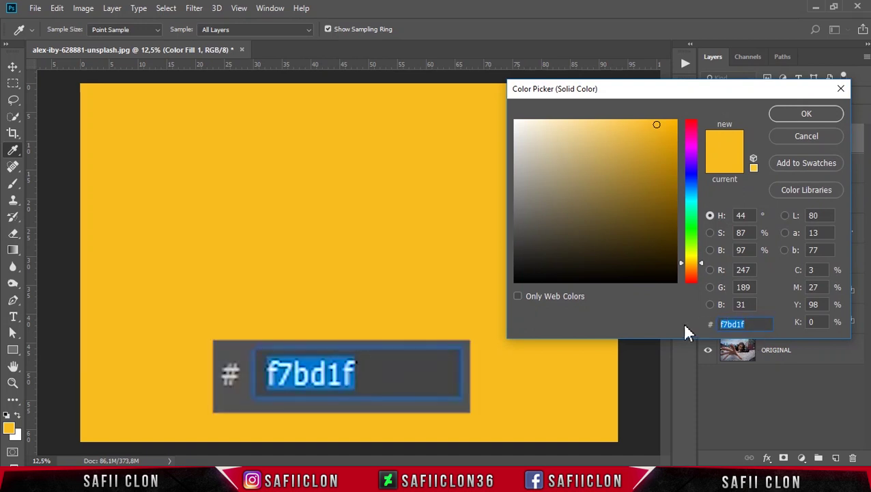
type("406")
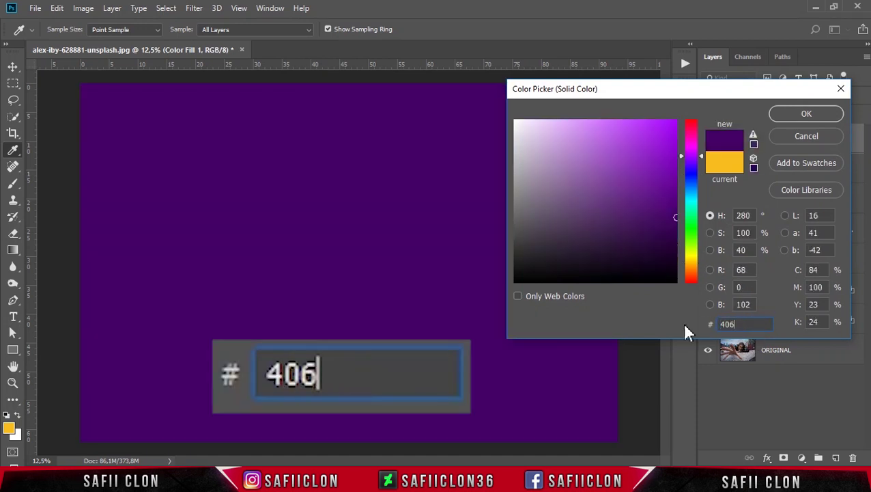
type("689")
key("BackSpace")
type("89")
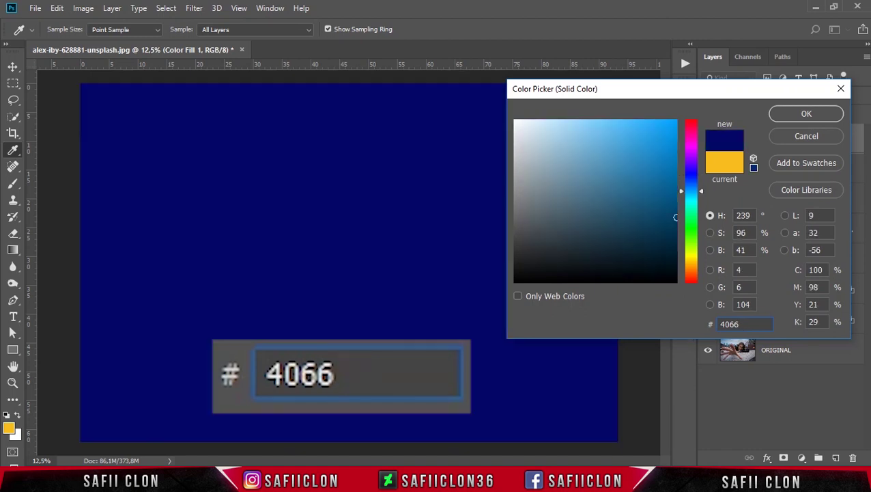
left_click_drag(750, 325, 719, 324)
left_click(806, 113)
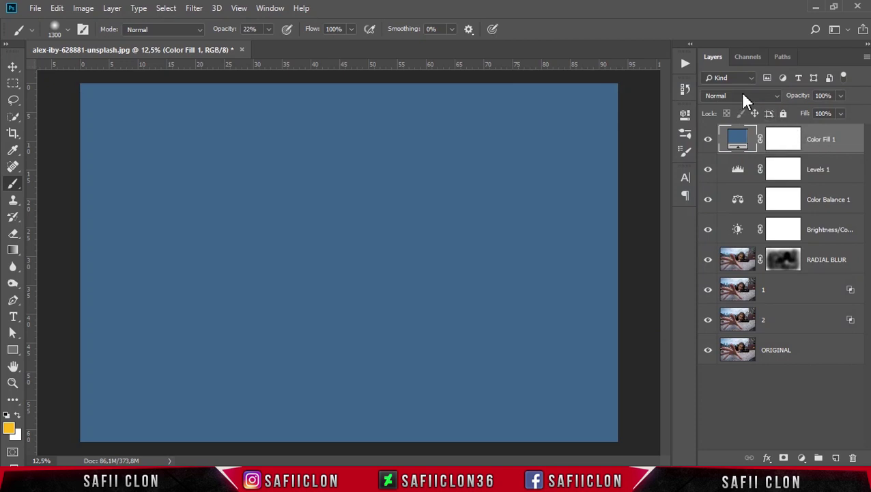
- Set the color fill layer's blend mode to Soft Light and toggle its visibility to check the effect
left_click(757, 96)
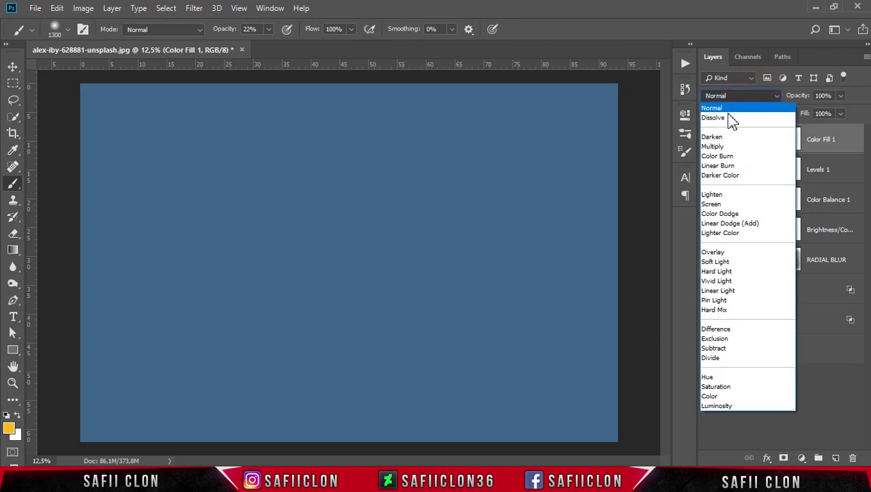
left_click(722, 262)
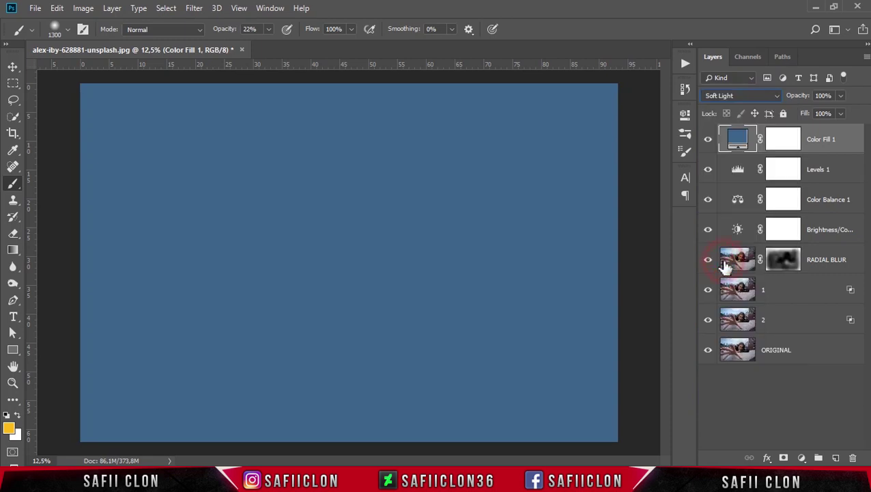
left_click(708, 141)
left_click(708, 140)
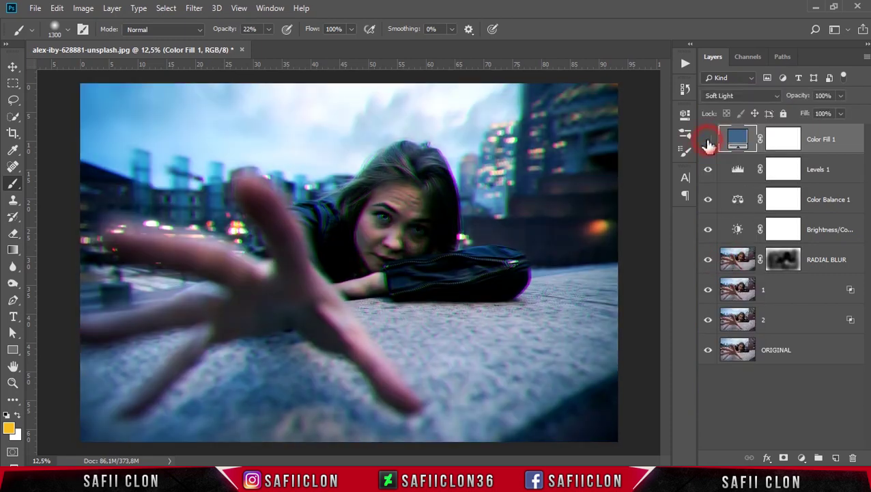
- Compare the image with and without the color fill, and add a Gradient fill layer using the Black, White preset at a 0° angle
left_click(708, 140)
left_click(709, 140)
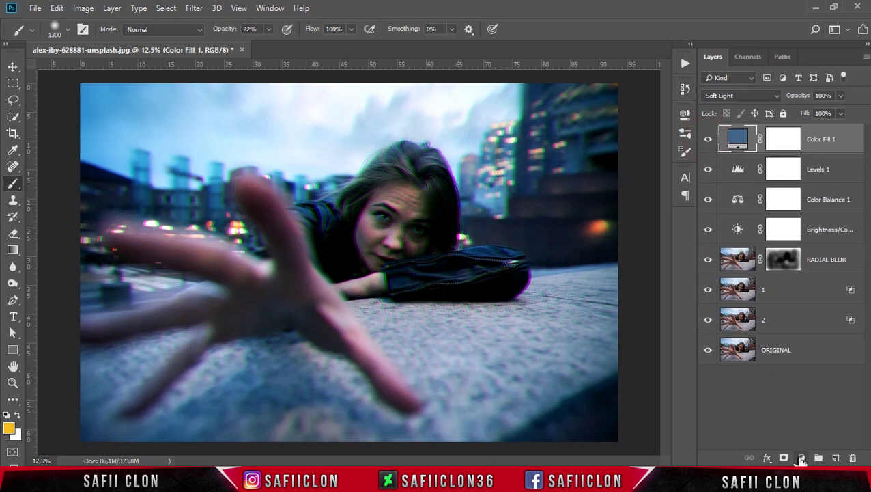
left_click(802, 458)
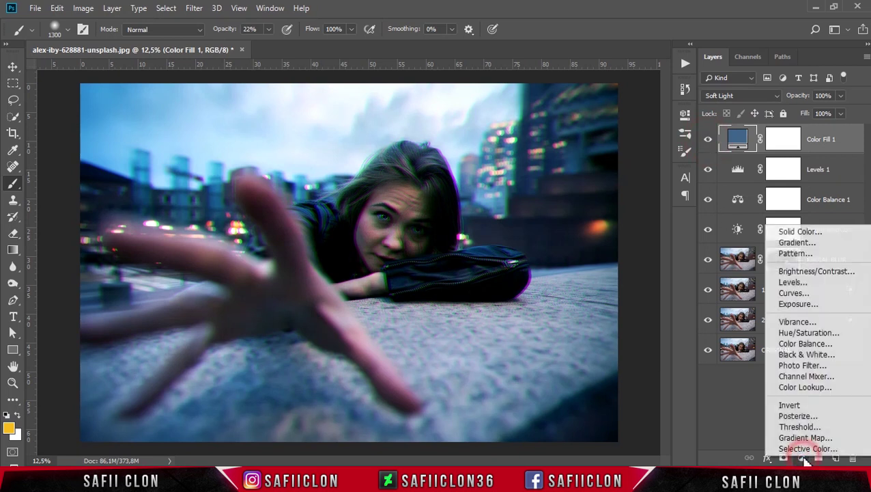
left_click(800, 243)
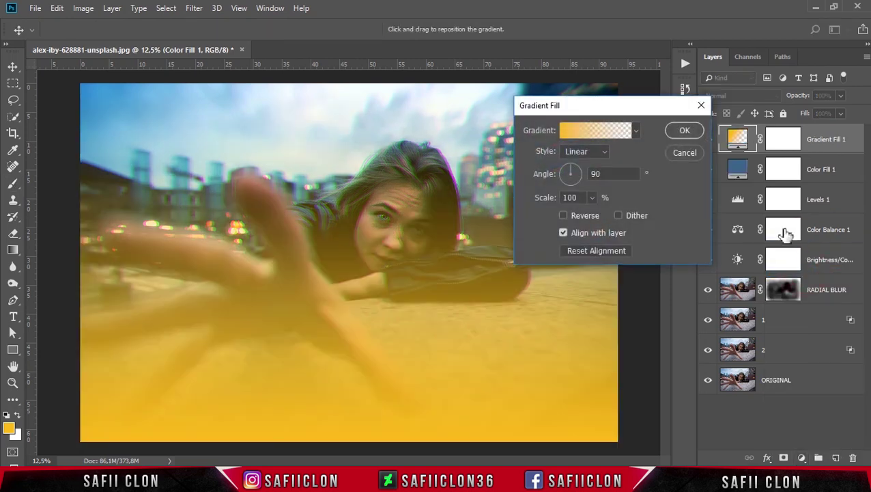
left_click(597, 129)
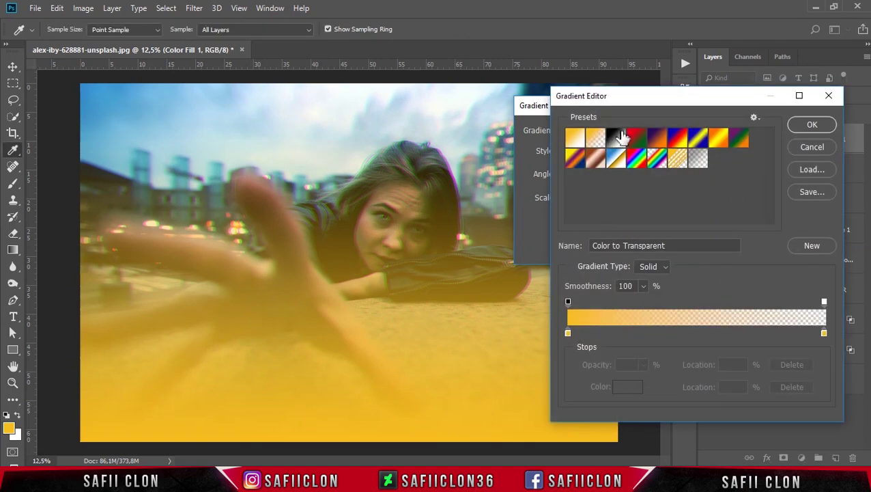
left_click(618, 139)
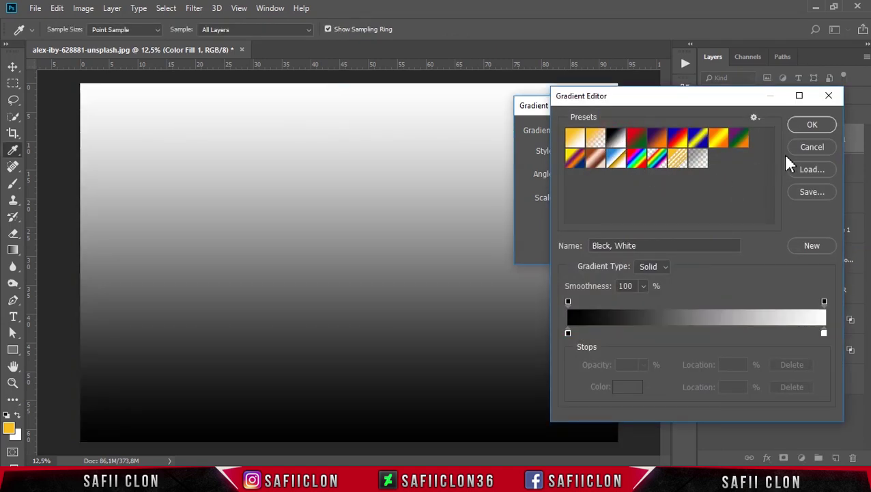
left_click(806, 126)
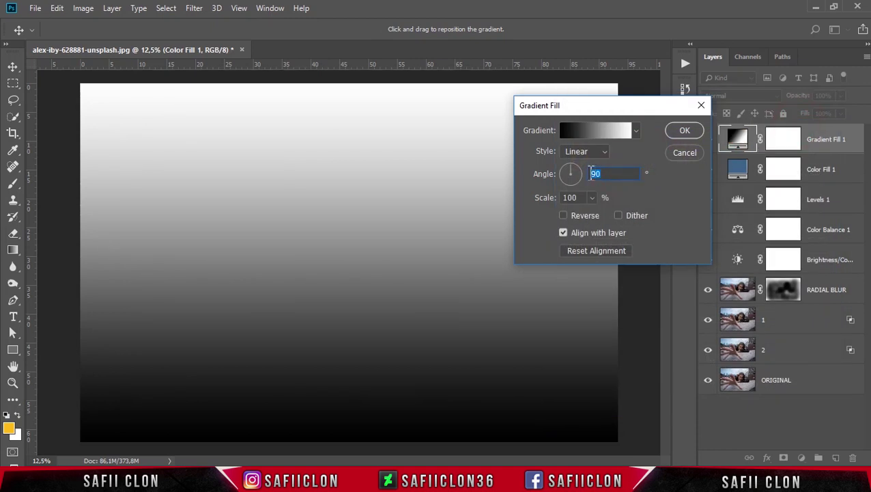
type("0")
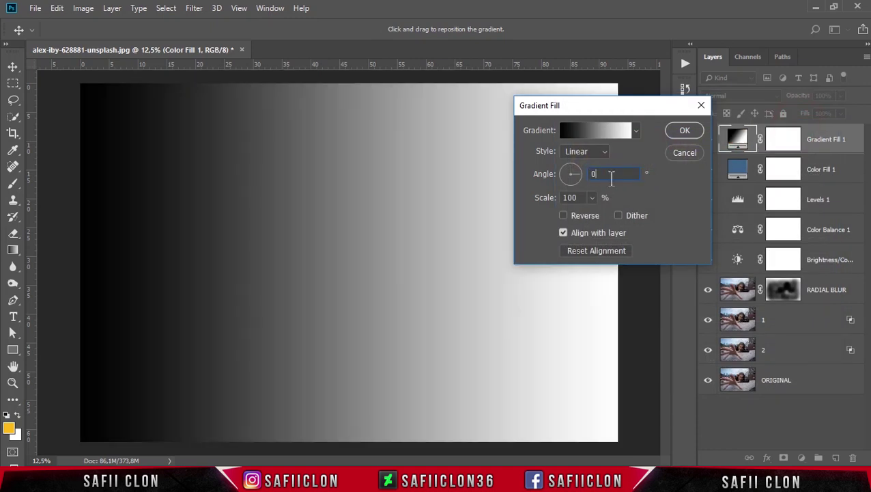
- Set the gradient's starting color stop at location 0% to pure black
left_click(595, 131)
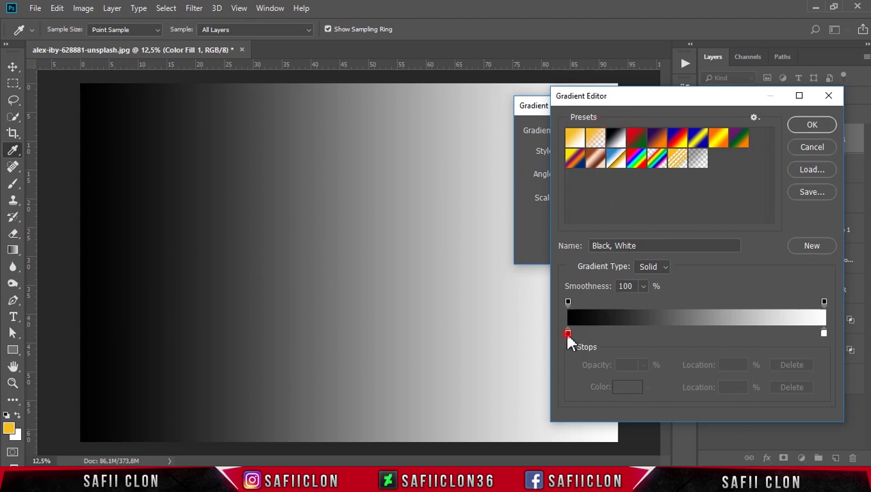
left_click(568, 334)
left_click(621, 387)
left_click_drag(565, 267, 514, 293)
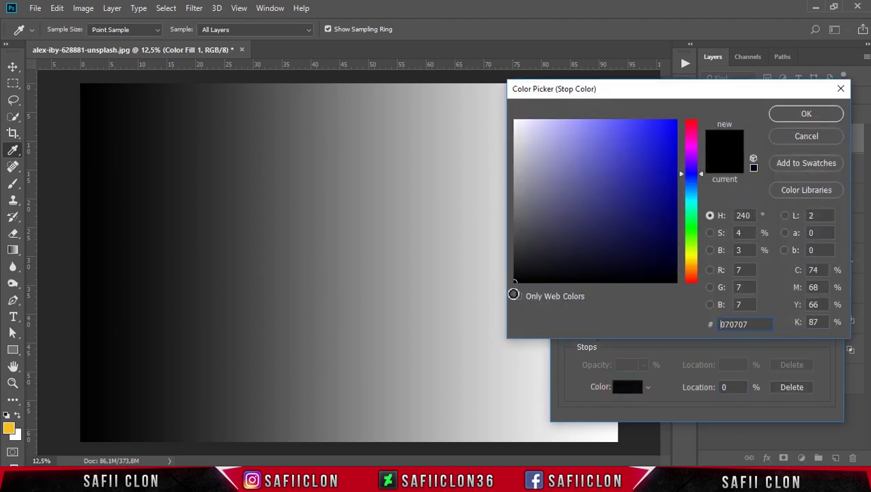
left_click(793, 116)
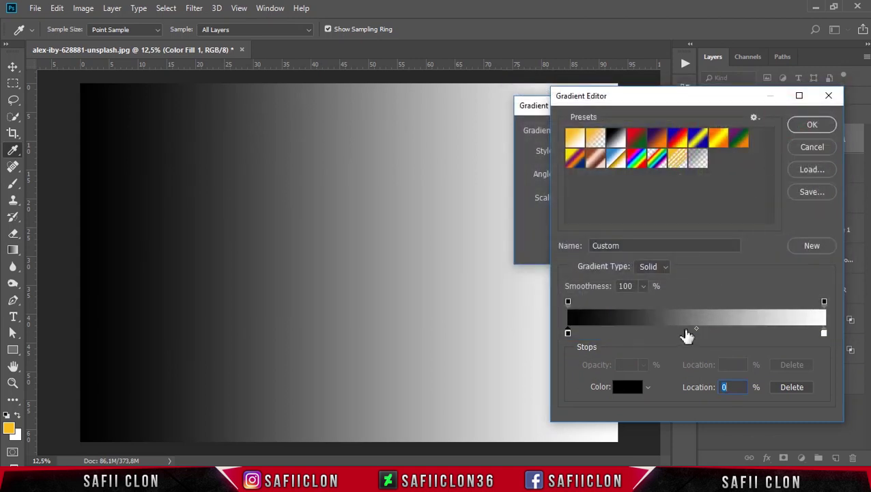
- Add a red color stop with hex c80d0d to the gradient and position it at 59%
left_click(684, 333)
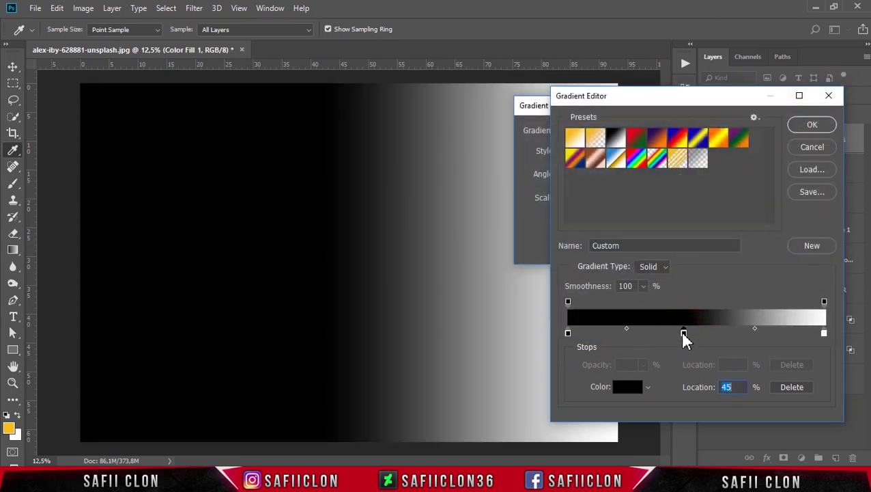
left_click(625, 386)
left_click_drag(765, 324, 714, 325)
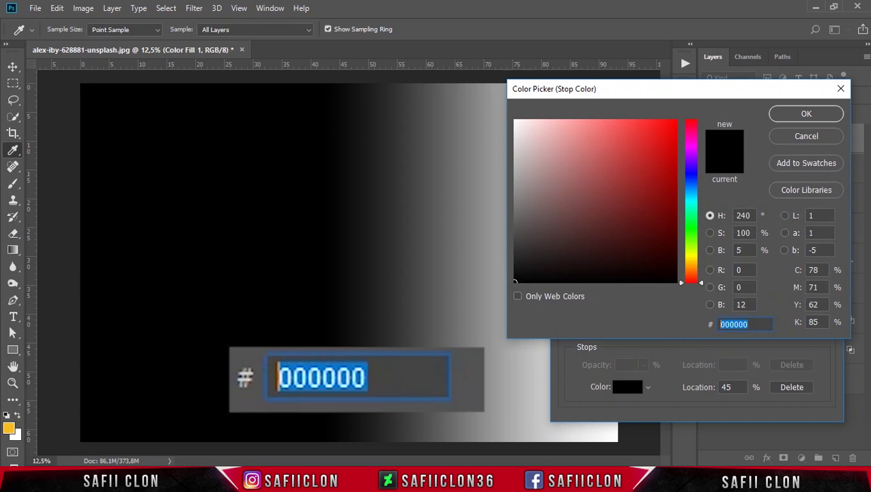
type("c8")
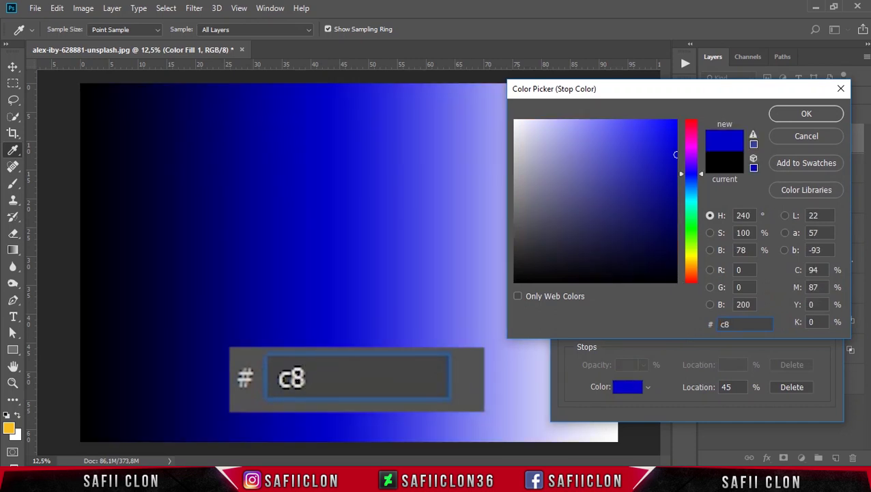
type("0d0d")
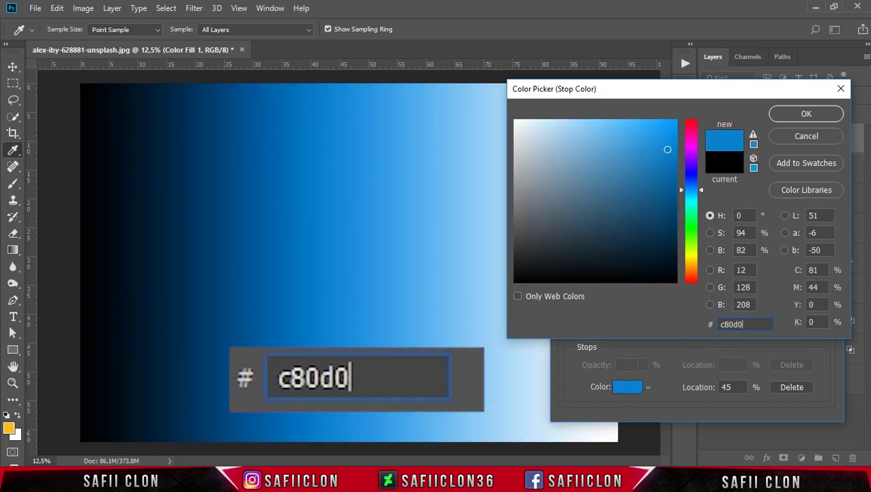
left_click_drag(751, 325, 713, 325)
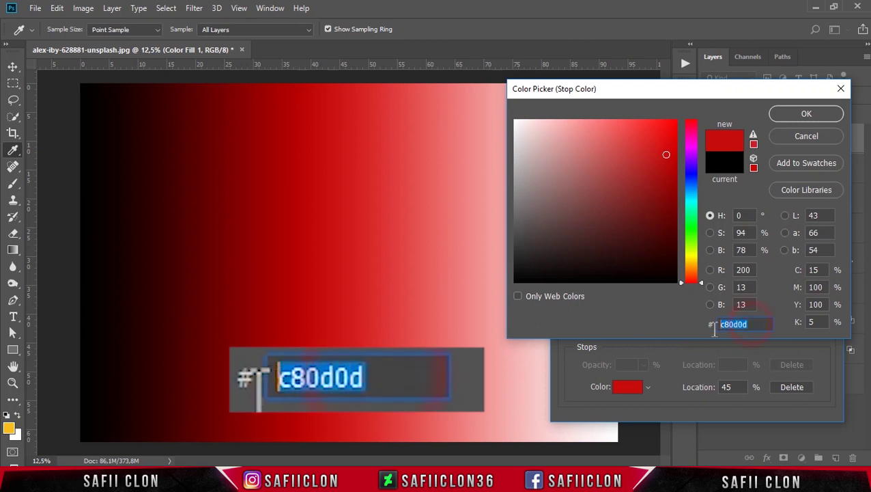
left_click(808, 114)
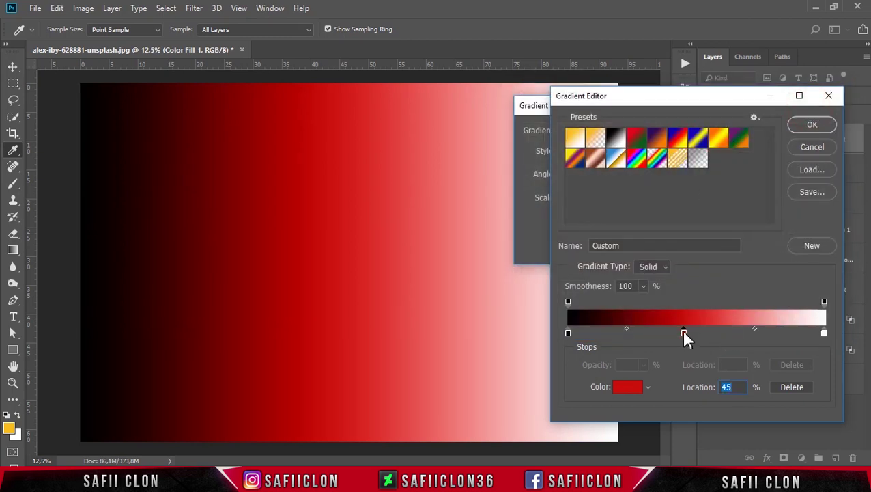
left_click_drag(685, 334, 721, 333)
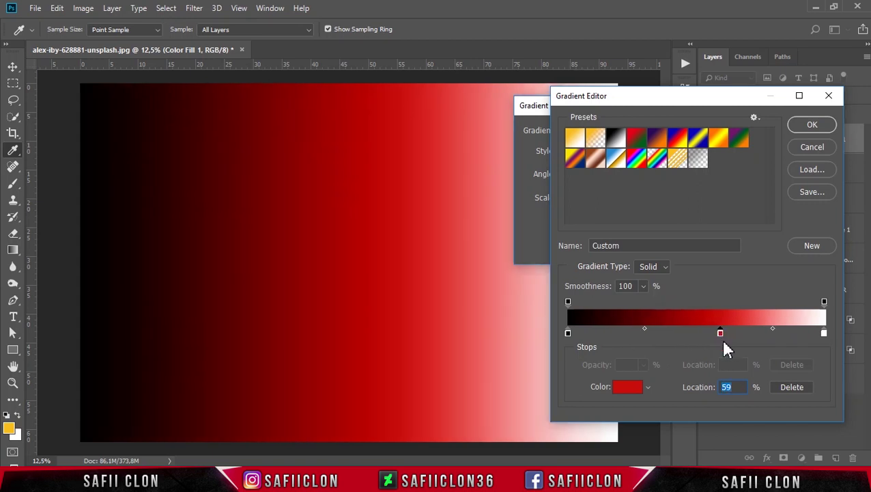
- Add an orange color stop with hex e3972b beyond the red one and move it close to the gradient's white end
left_click(748, 334)
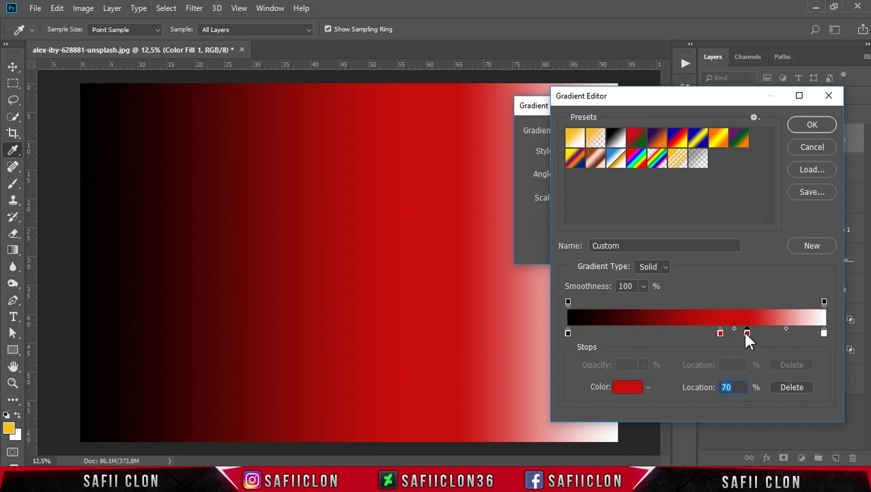
left_click(625, 387)
left_click_drag(760, 324, 690, 334)
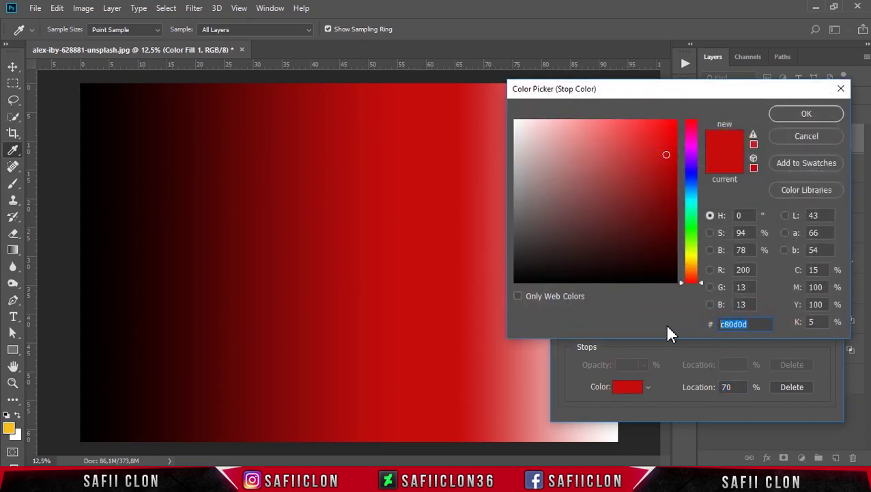
type("e3")
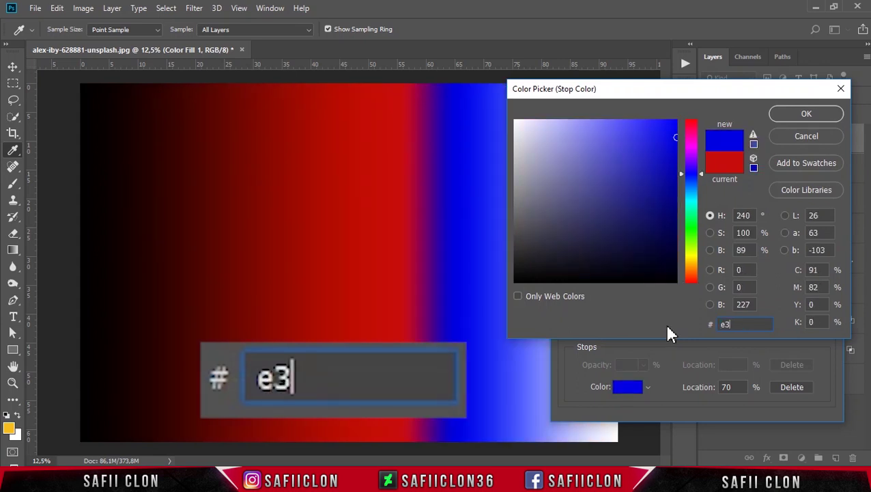
type("97")
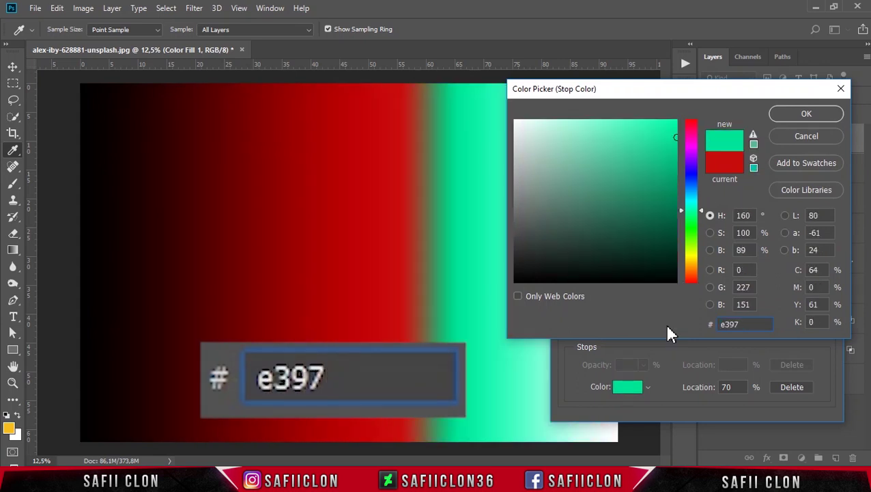
type("2b")
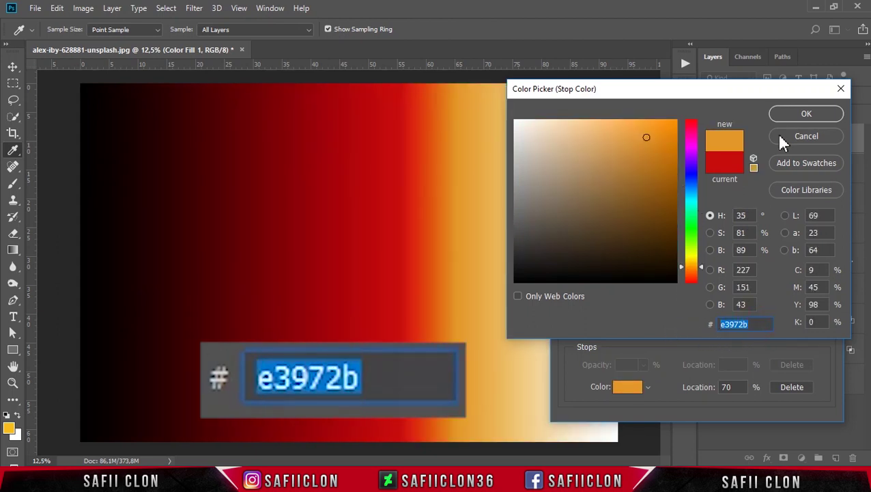
left_click(806, 114)
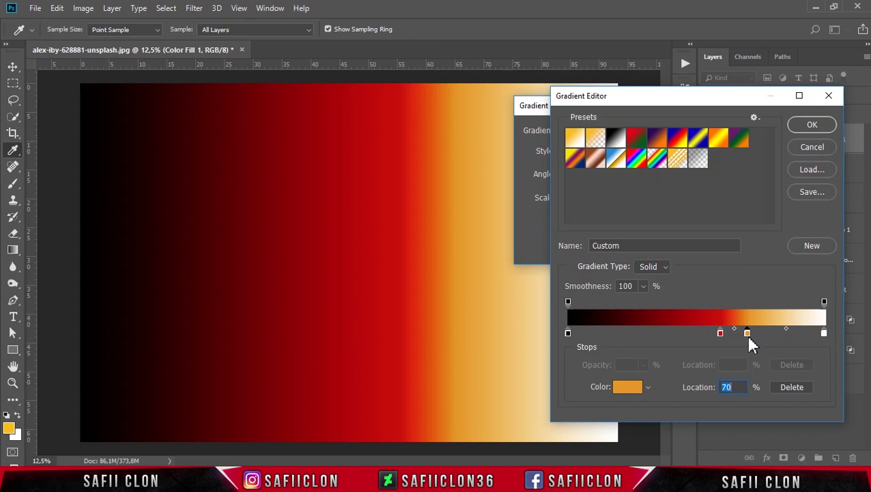
left_click_drag(750, 335, 790, 334)
- Change the gradient's end stop at location 100% from white to black, hex 000000
left_click(825, 333)
left_click(620, 387)
left_click_drag(588, 230, 507, 287)
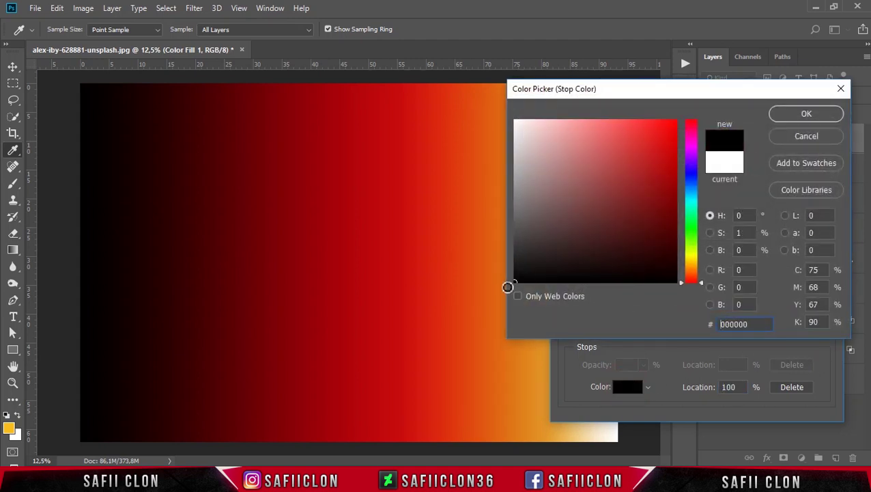
left_click(792, 115)
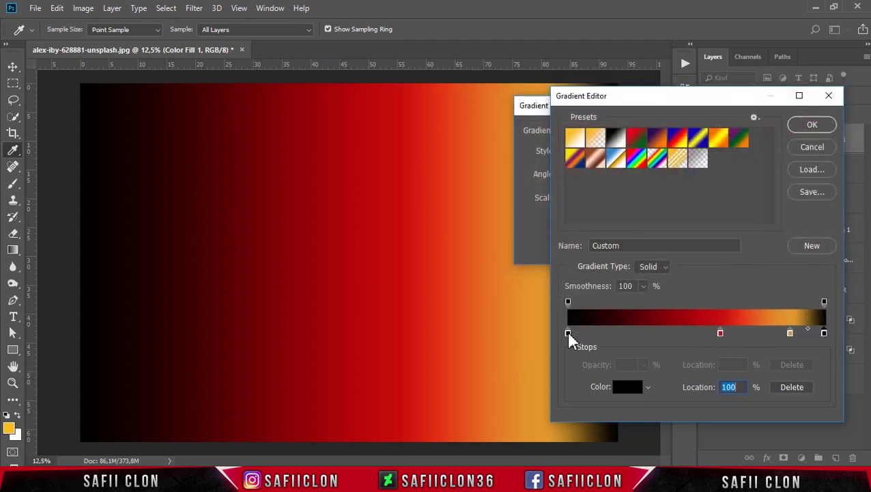
- Shift the black-to-red midpoint toward the red stop, set the red-to-orange midpoint to 57%, and accept the gradient colors
left_click_drag(568, 335, 576, 341)
left_click_drag(647, 330, 653, 330)
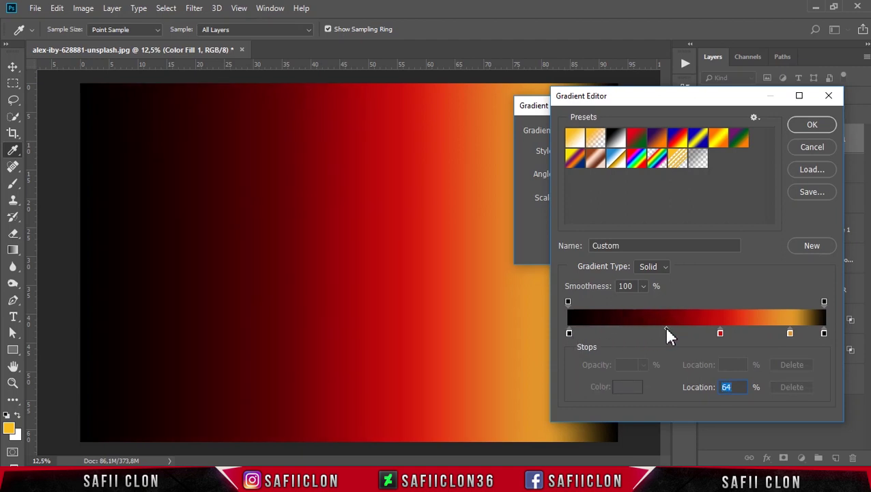
mouse_move(668, 329)
left_mouse_down()
mouse_move(675, 326)
mouse_move(664, 327)
left_mouse_up()
left_click(790, 333)
left_click_drag(754, 328, 762, 327)
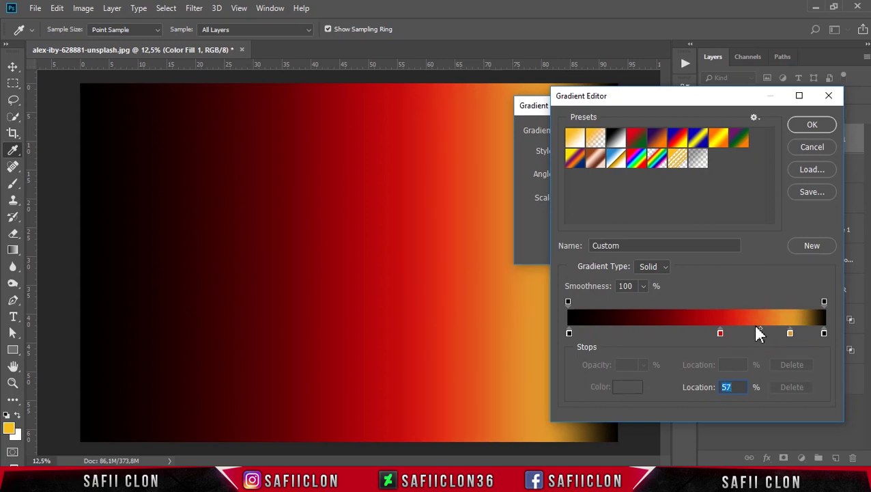
left_click(811, 125)
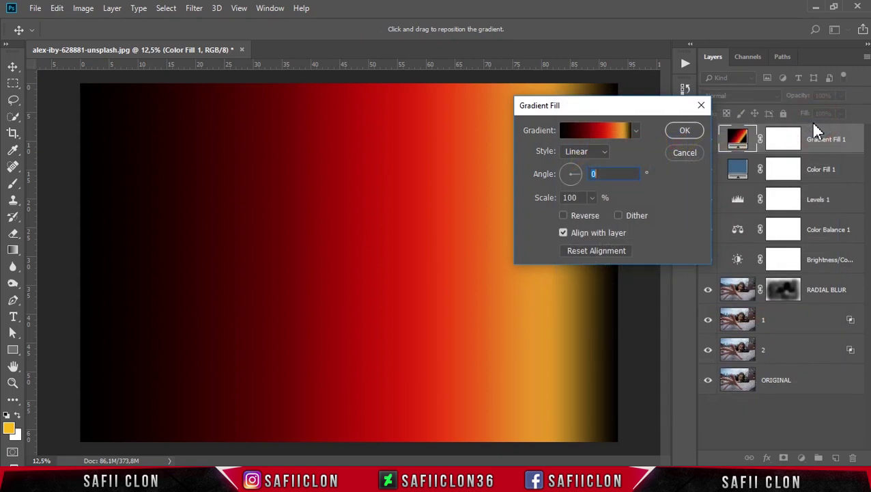
- Confirm the gradient fill with its scale kept at 100% and set the layer's blend mode to Screen
left_click(592, 198)
left_click(591, 198)
left_click(686, 131)
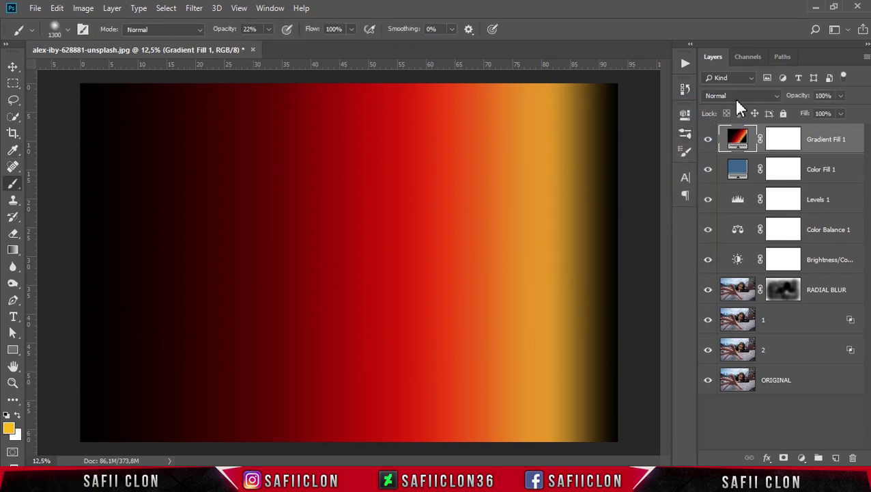
left_click(749, 96)
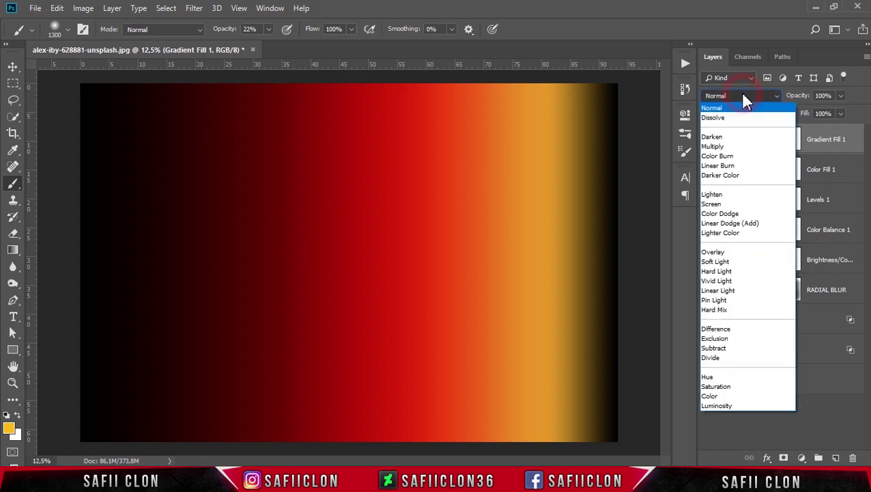
left_click(720, 204)
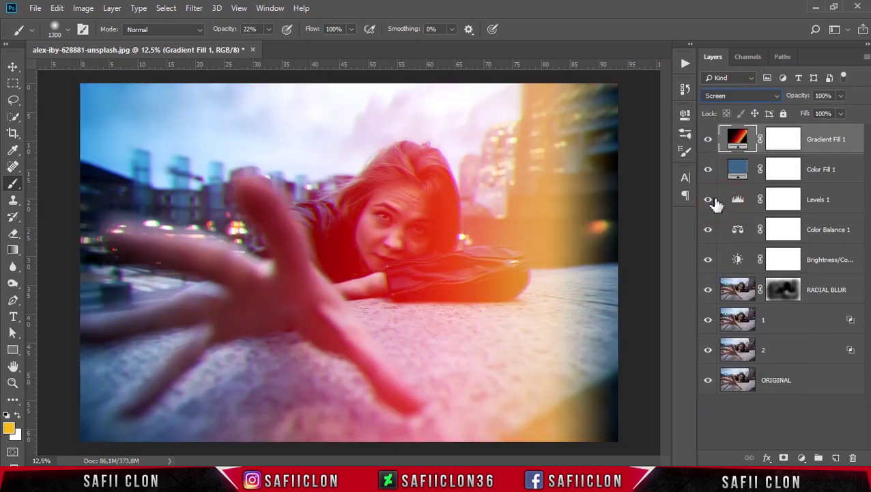
- Edit the gradient fill layer, shifting the gradient toward the image's lower-right corner and rotating it to an angle of -22.38°
double_click(739, 139)
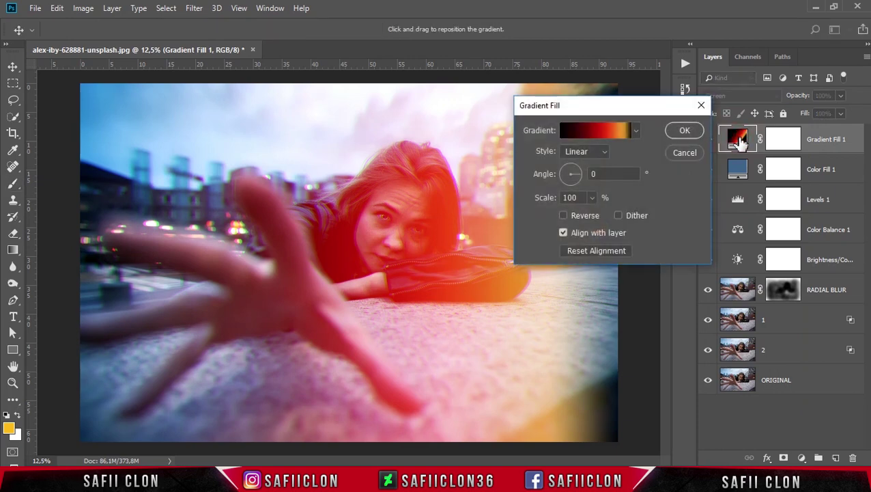
left_click(577, 177)
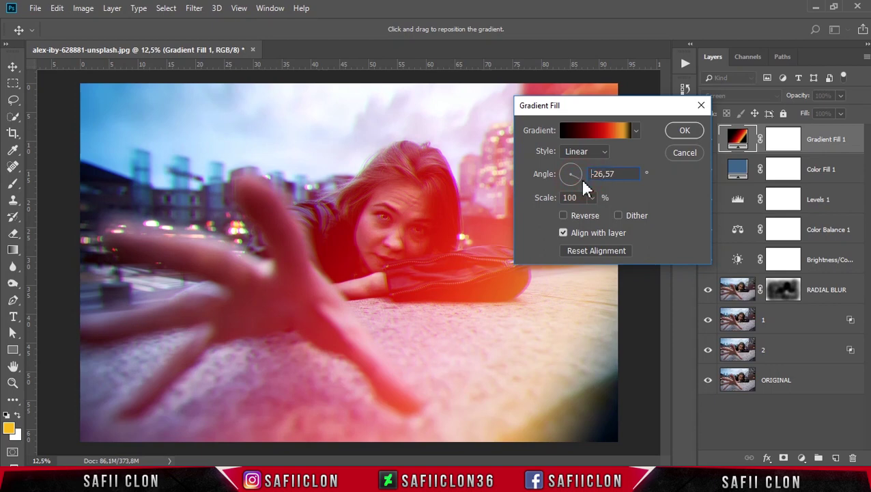
left_click_drag(502, 282, 564, 381)
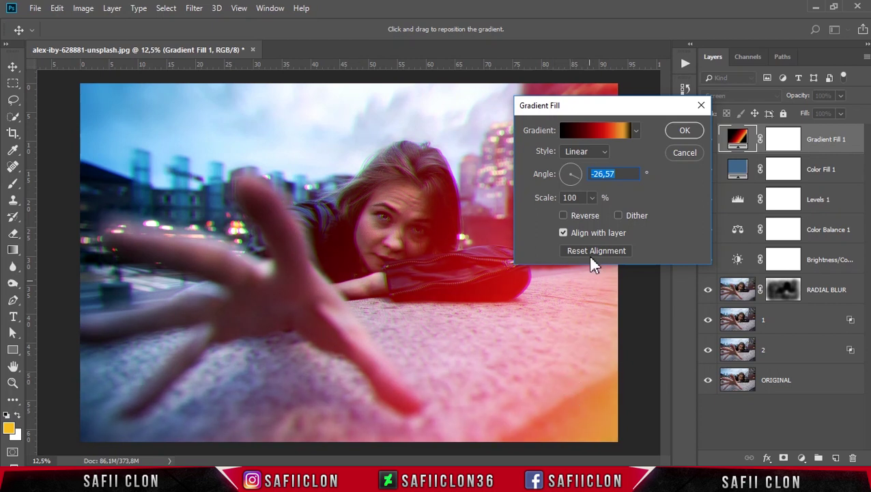
left_click_drag(577, 176, 579, 176)
- Move the gradient's starting black stop to location 25%, accept the gradient fill, and compare the image with and without that layer
left_click(593, 136)
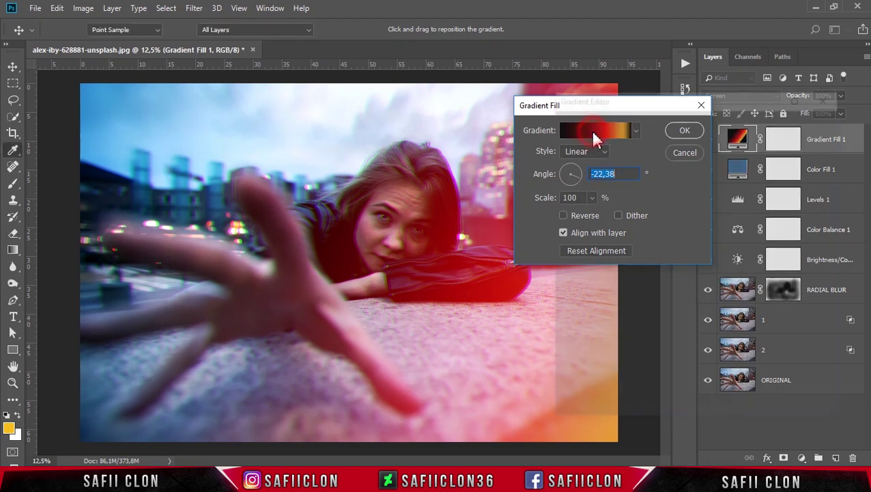
left_click(721, 333)
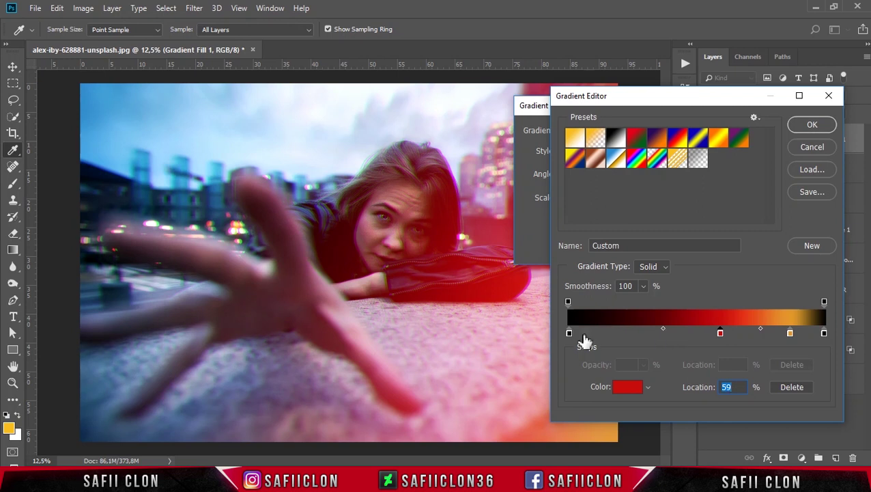
left_click_drag(568, 333, 634, 337)
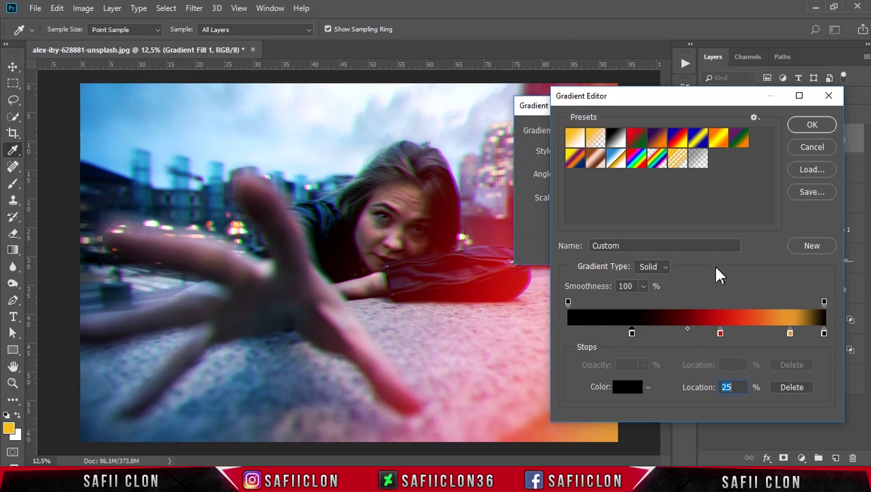
left_click(807, 130)
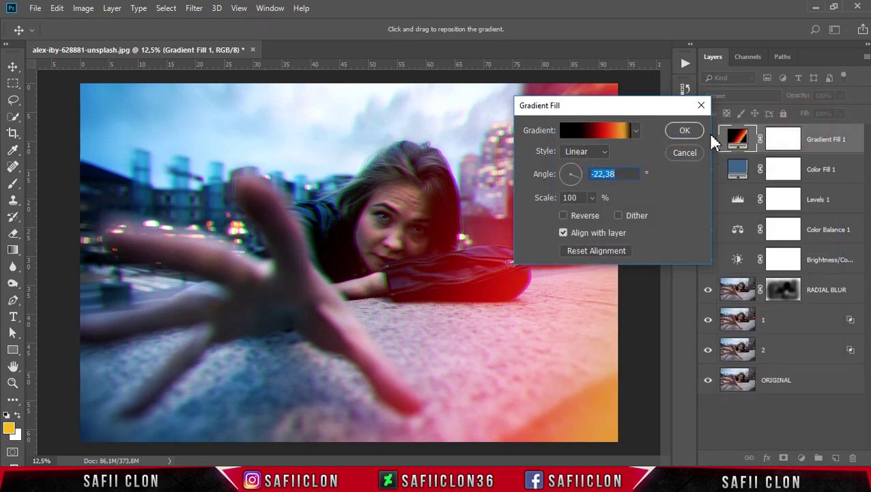
left_click(683, 128)
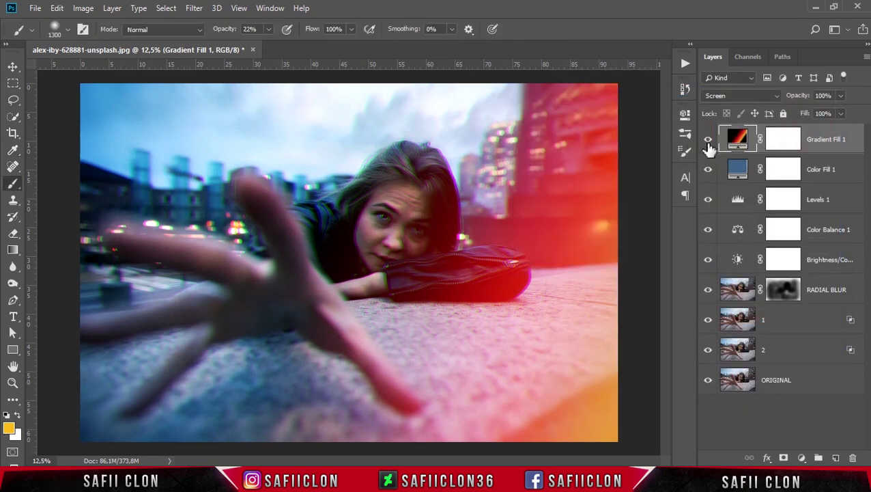
left_click(708, 140)
left_click(708, 140)
left_click(708, 143)
left_click(708, 144)
- Add a new layer above the gradient fill and name it GRAIN
left_click(835, 458)
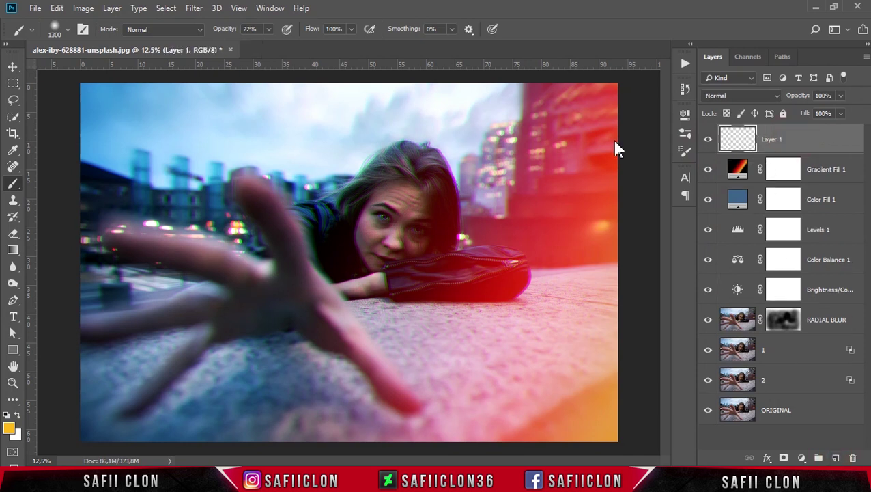
double_click(772, 139)
left_click(807, 139)
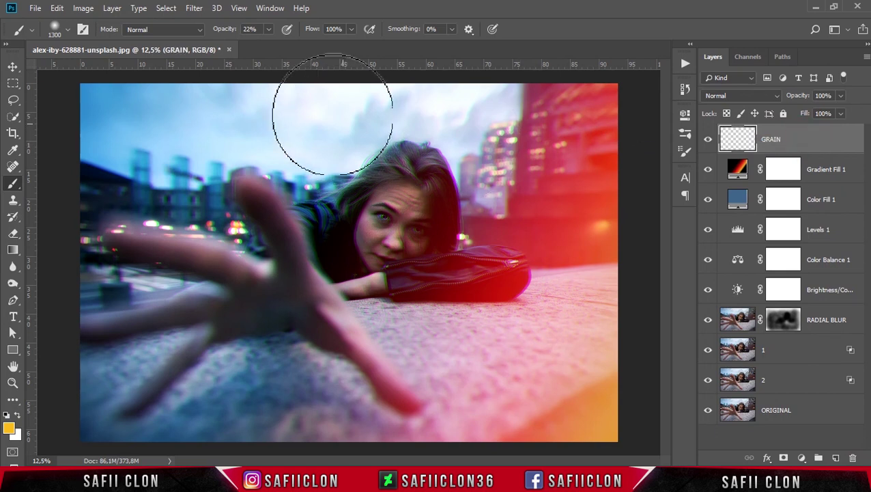
- Fill the GRAIN layer with 50% Gray in Normal mode at 100% opacity
left_click(57, 8)
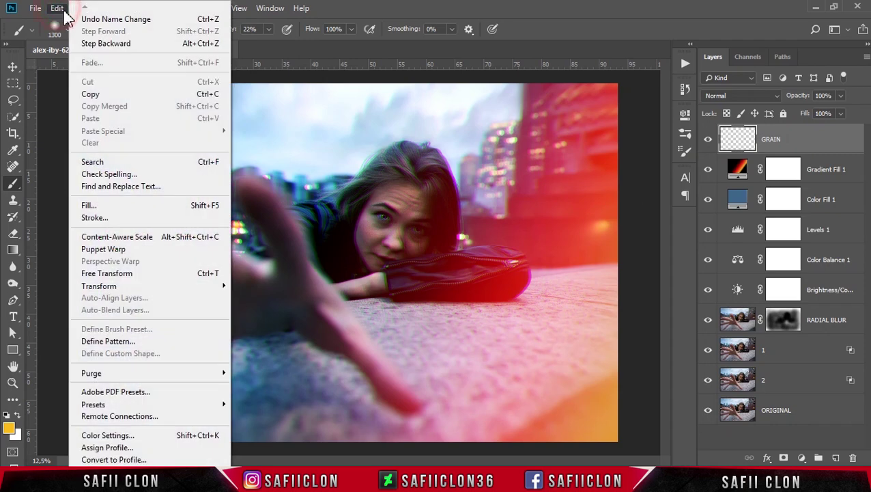
left_click(108, 205)
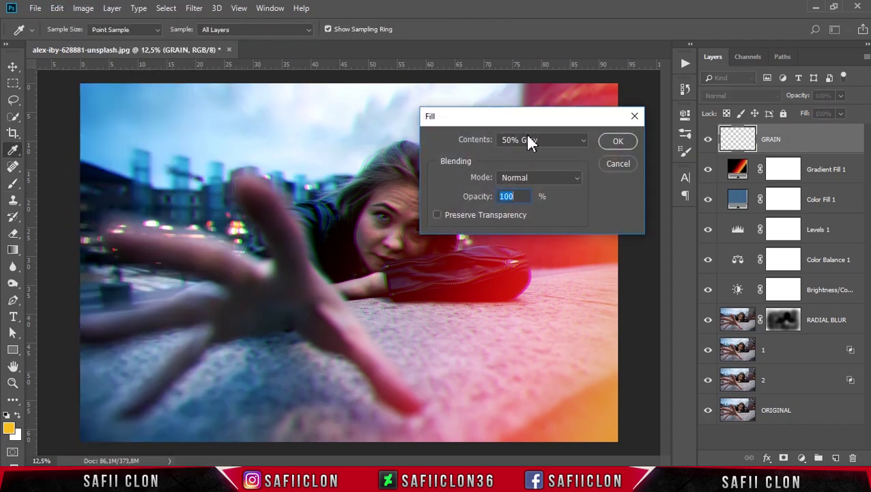
left_click(545, 142)
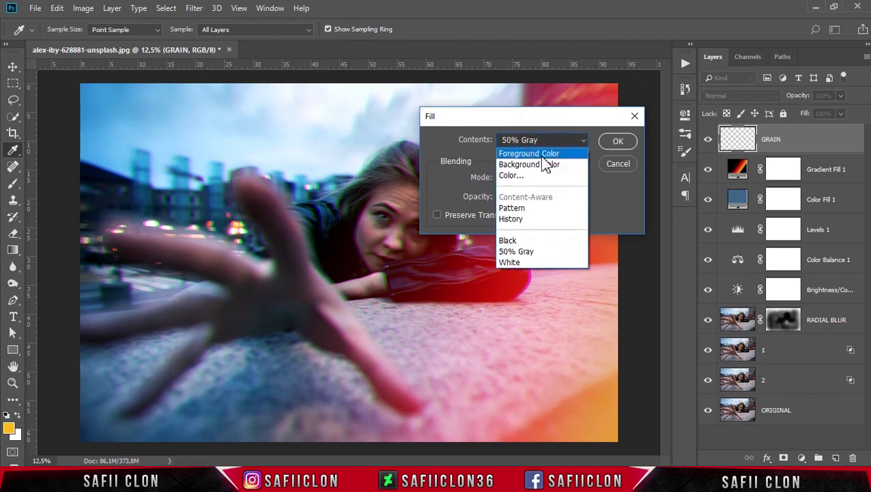
left_click(534, 252)
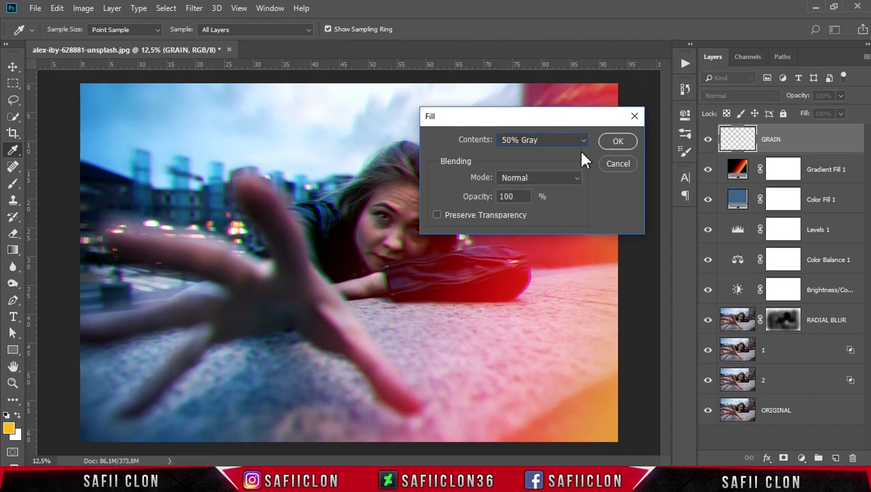
left_click(619, 143)
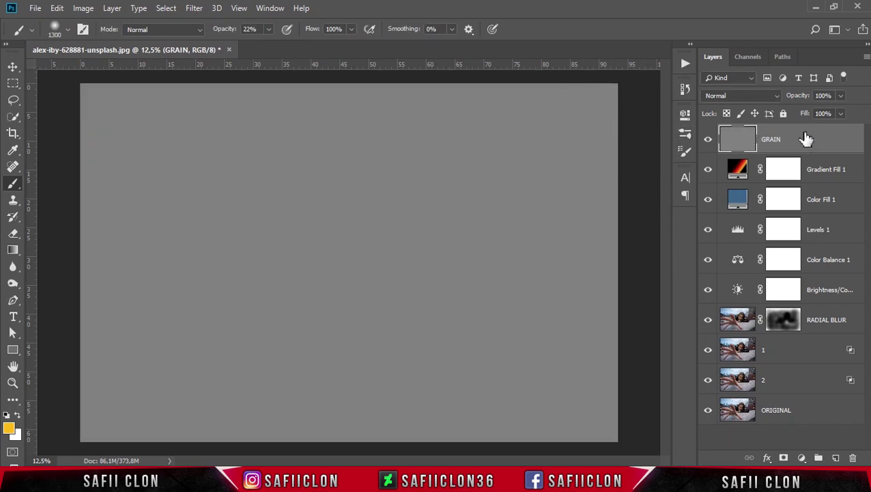
- Apply the Add Noise filter to the GRAIN layer with an amount of 183.52%, Gaussian distribution and Monochromatic on
left_click(793, 132)
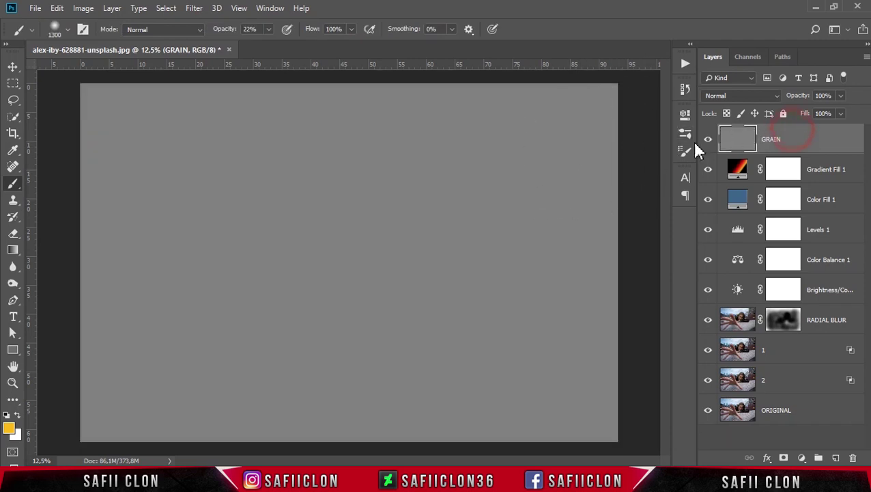
left_click(194, 10)
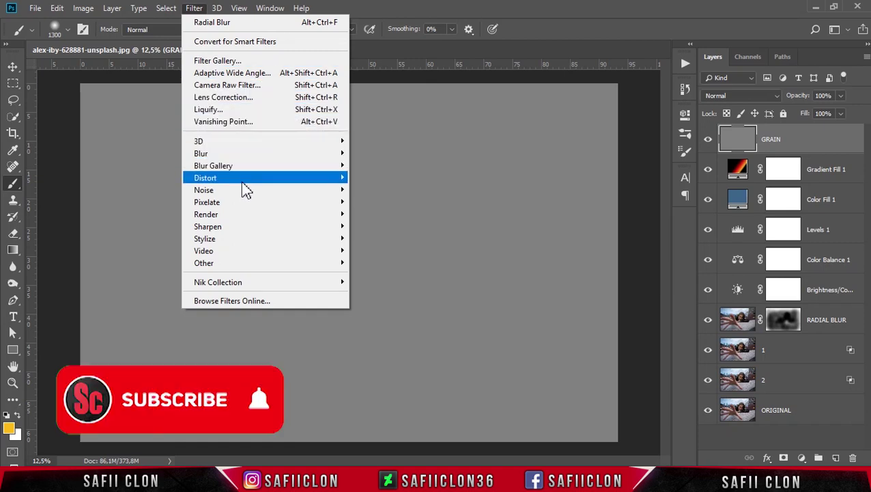
mouse_move(250, 192)
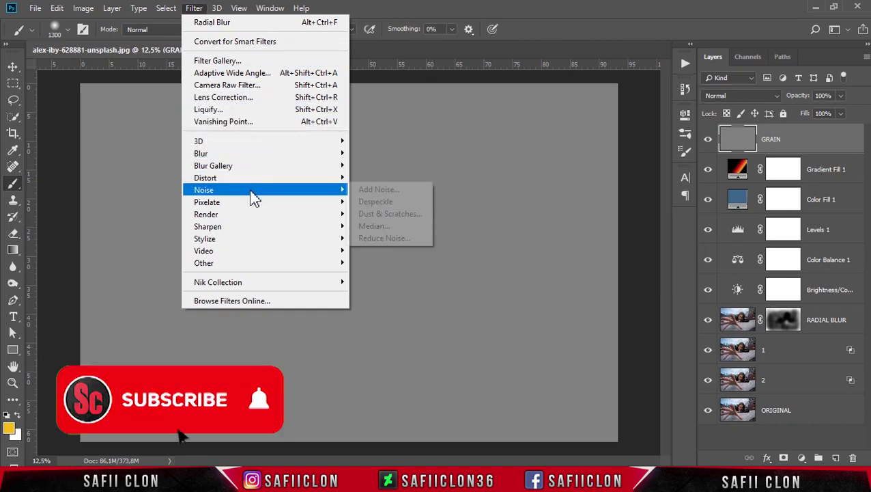
left_click(378, 191)
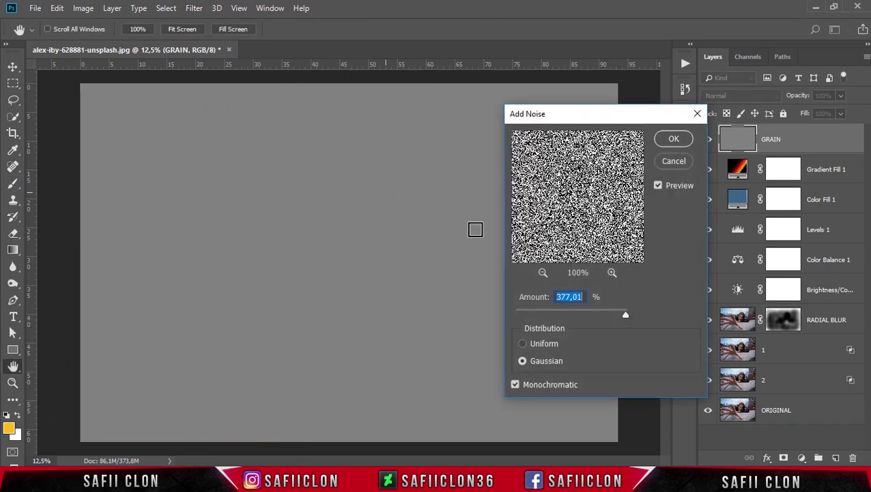
mouse_move(625, 315)
left_mouse_down()
mouse_move(588, 321)
mouse_move(612, 316)
left_mouse_up()
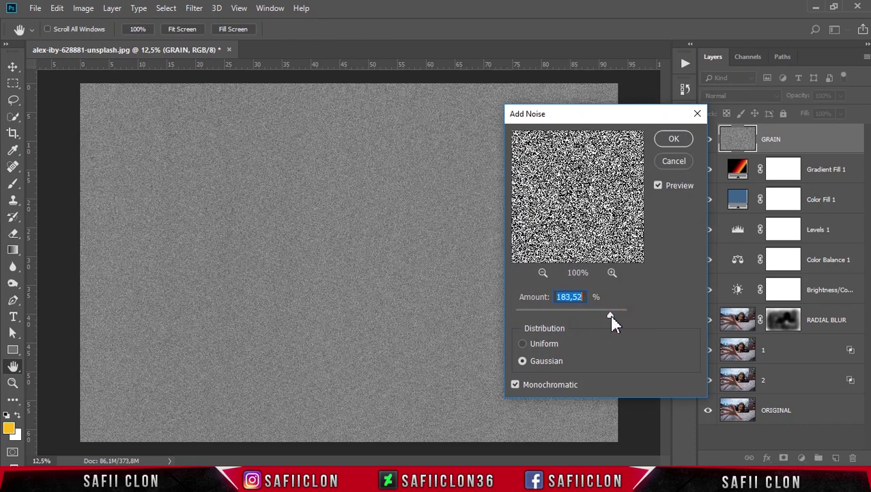
left_click(523, 361)
left_click(672, 144)
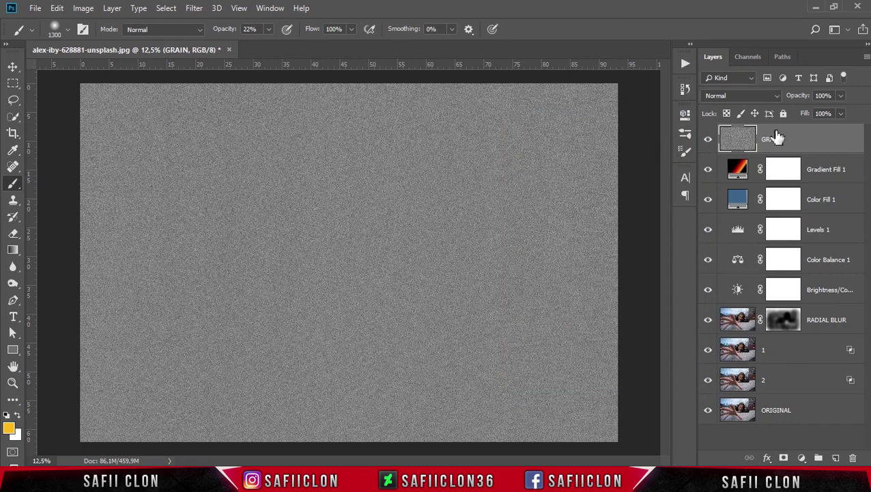
- Set the GRAIN layer's blend mode to Overlay and lower its fill to 49%
left_click(755, 97)
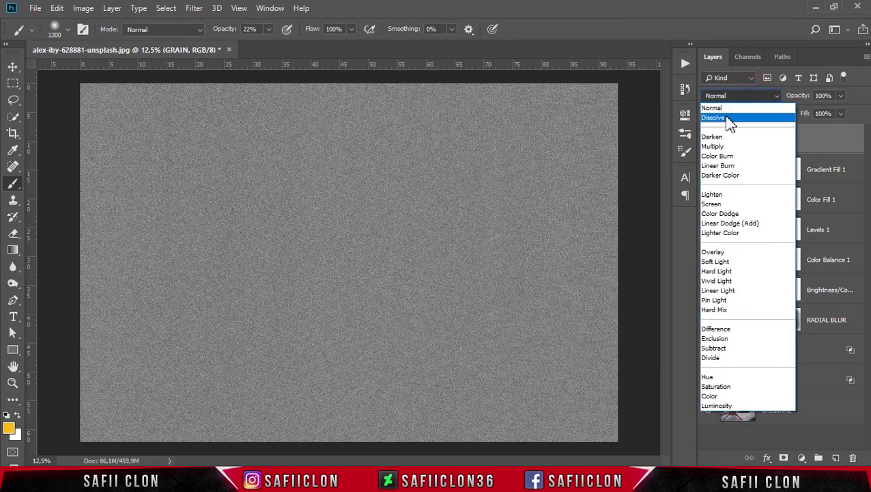
left_click(720, 255)
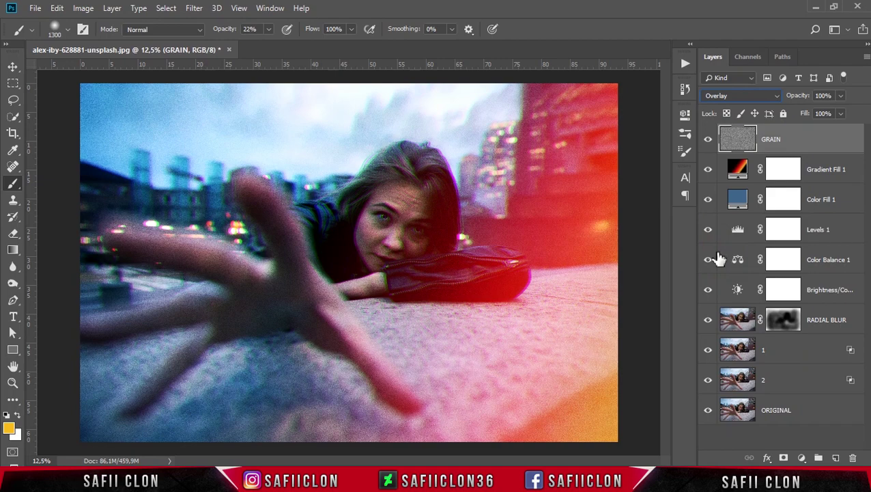
left_click(824, 149)
left_click(841, 114)
left_click_drag(839, 125, 824, 130)
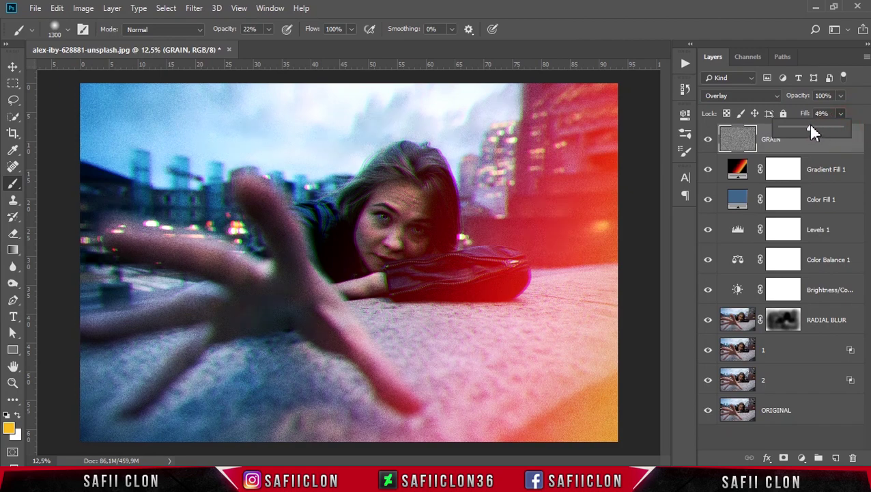
left_click(807, 149)
- Compare the image with the GRAIN layer hidden and shown, and examine the whole composition at a smaller size
left_click(708, 140)
left_click(708, 140)
left_click(801, 139)
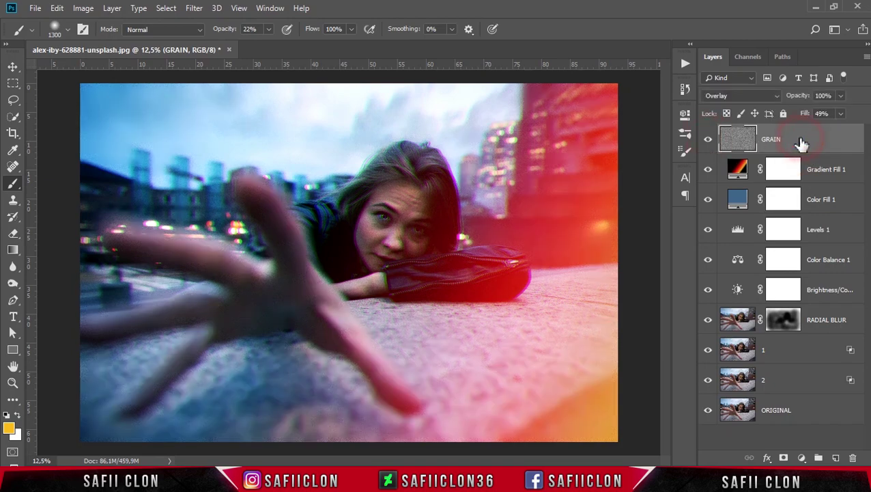
key("ctrl+minus")
key("ctrl+minus")
key("ctrl+plus")
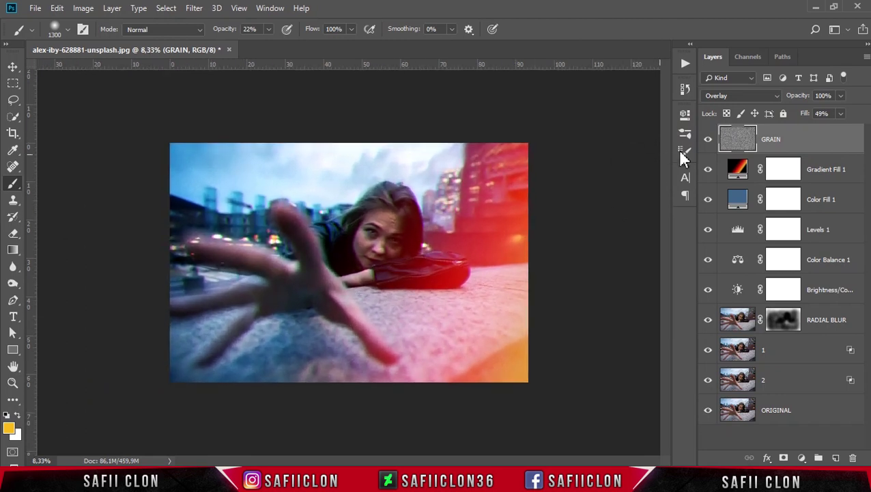